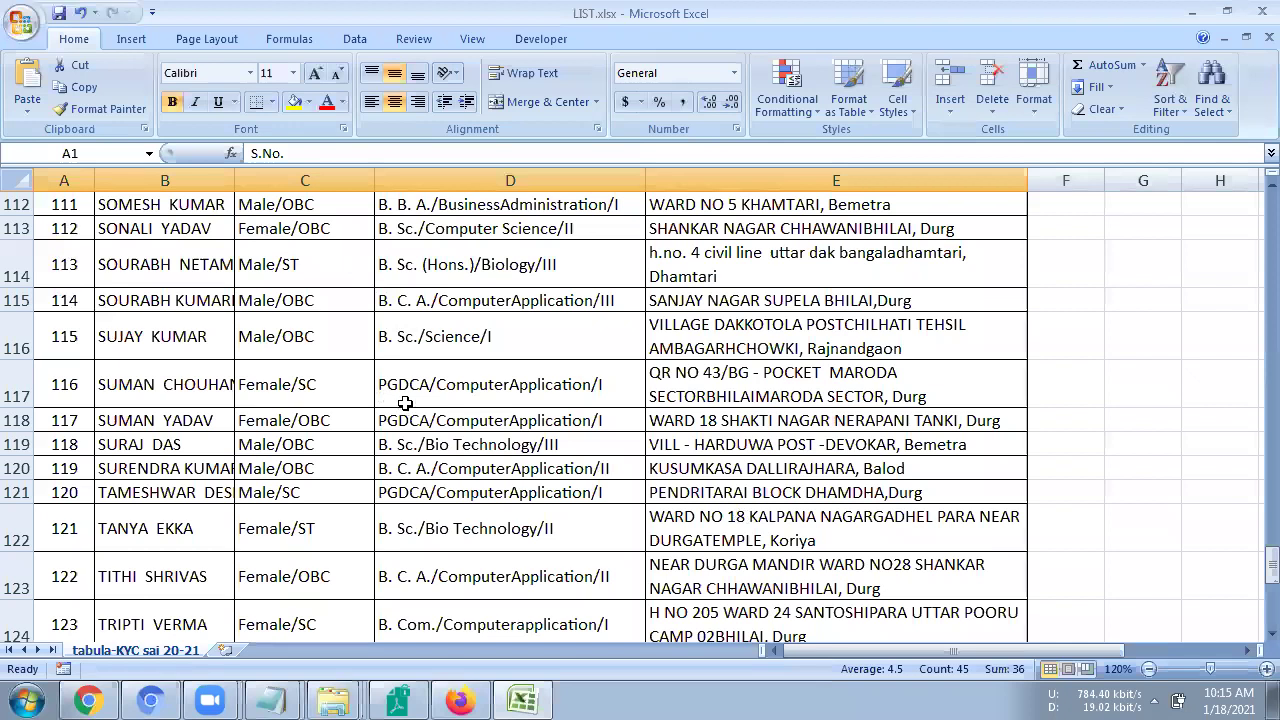
- Examine the course entries and individual student records in the first ten rows of the list
{"action": "key", "text": "ctrl+Down"}
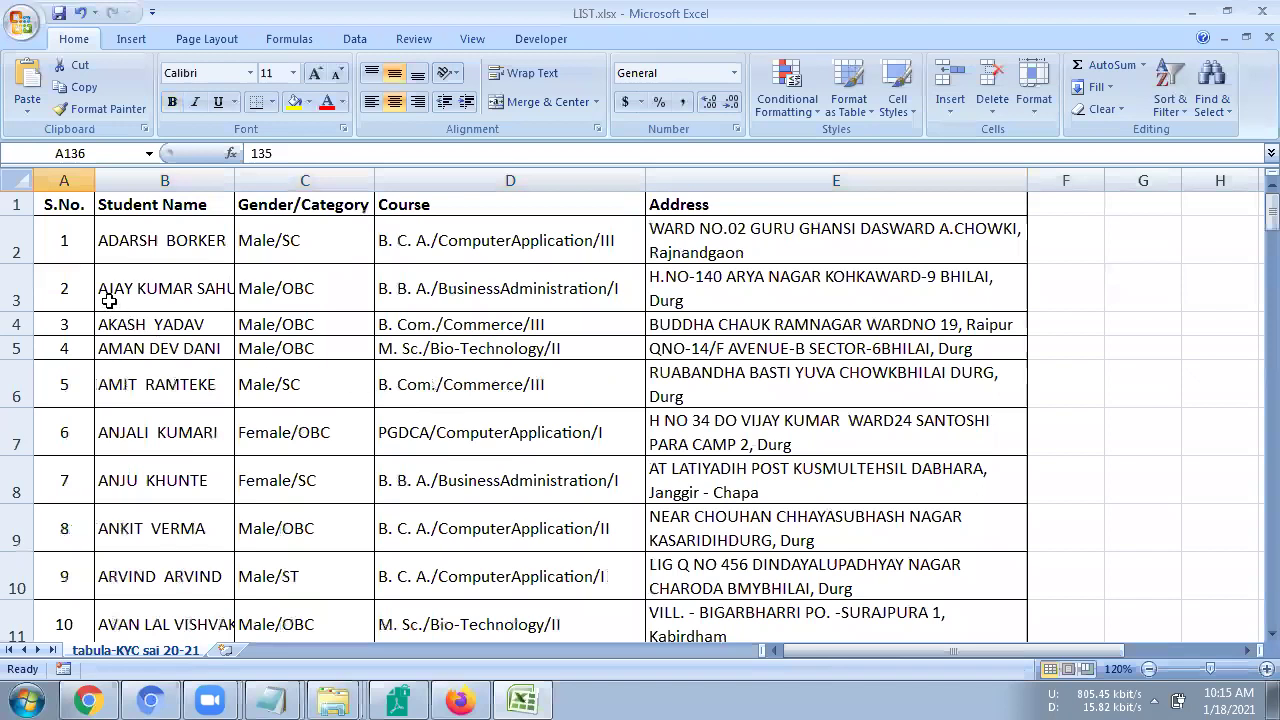
{"action": "left_click_drag", "start_coordinate": [165, 288], "coordinate": [560, 290]}
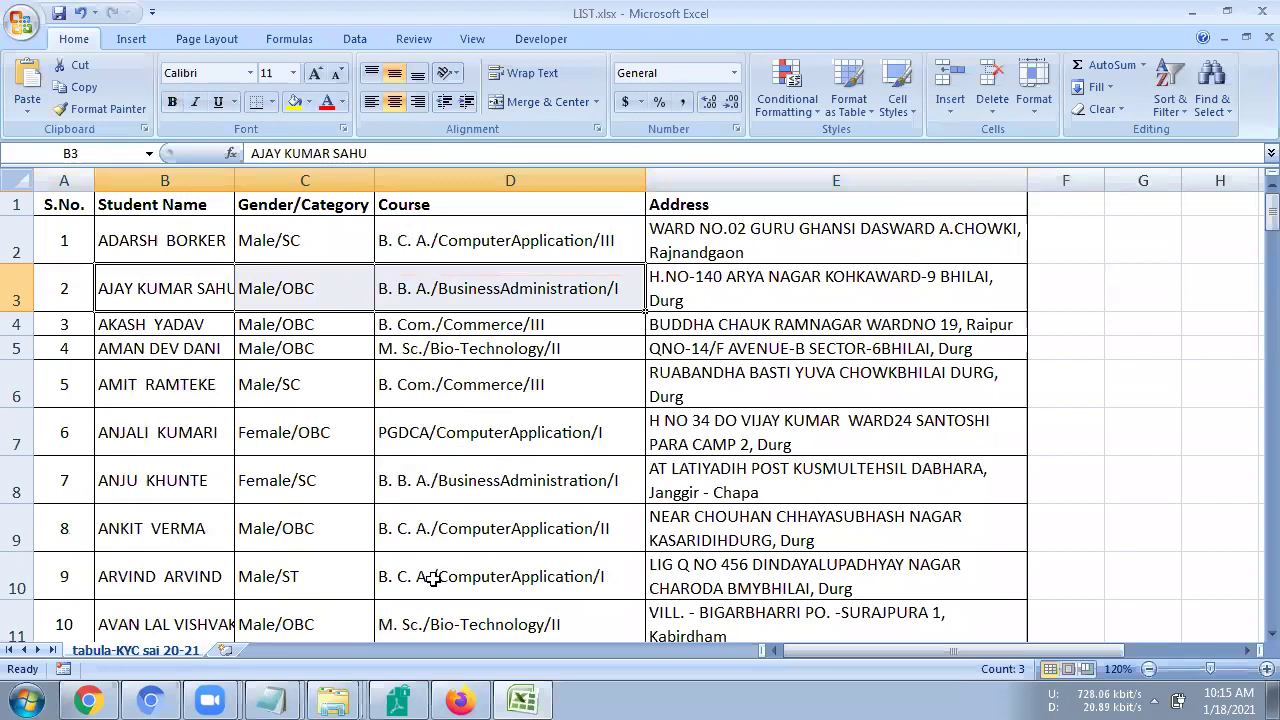
{"action": "left_click_drag", "start_coordinate": [445, 248], "coordinate": [417, 578]}
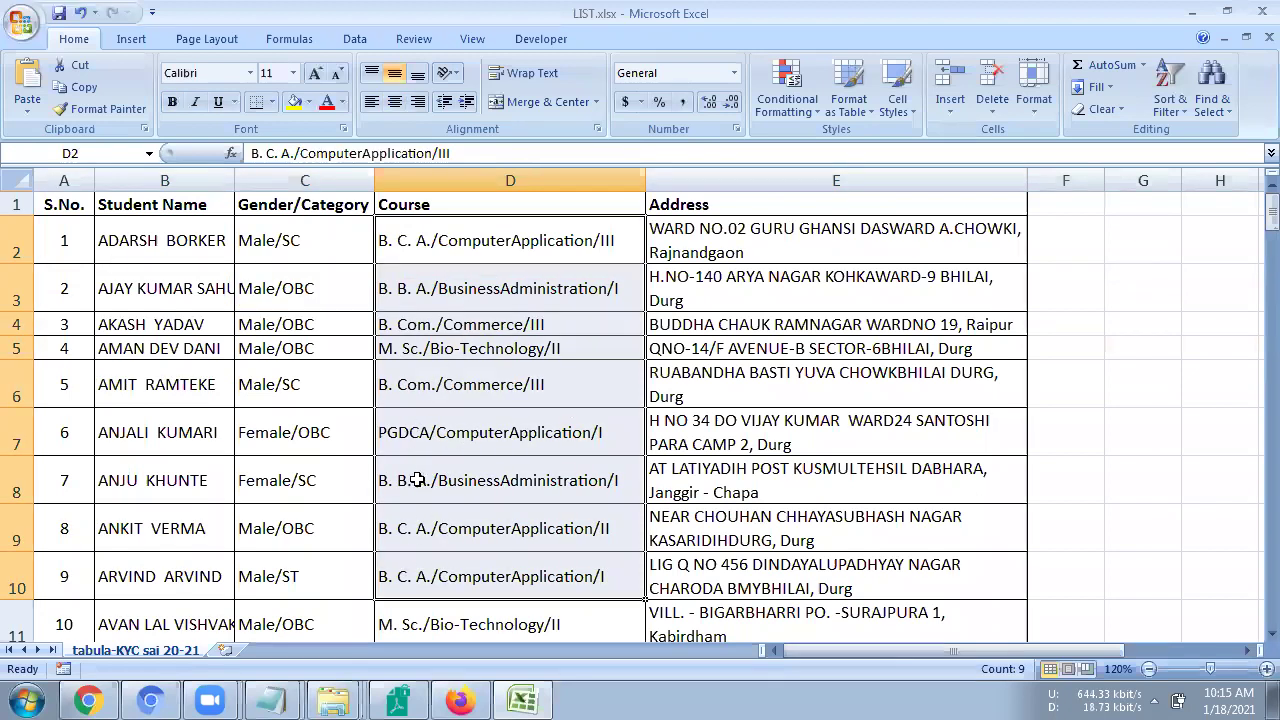
{"action": "double_click", "coordinate": [432, 595]}
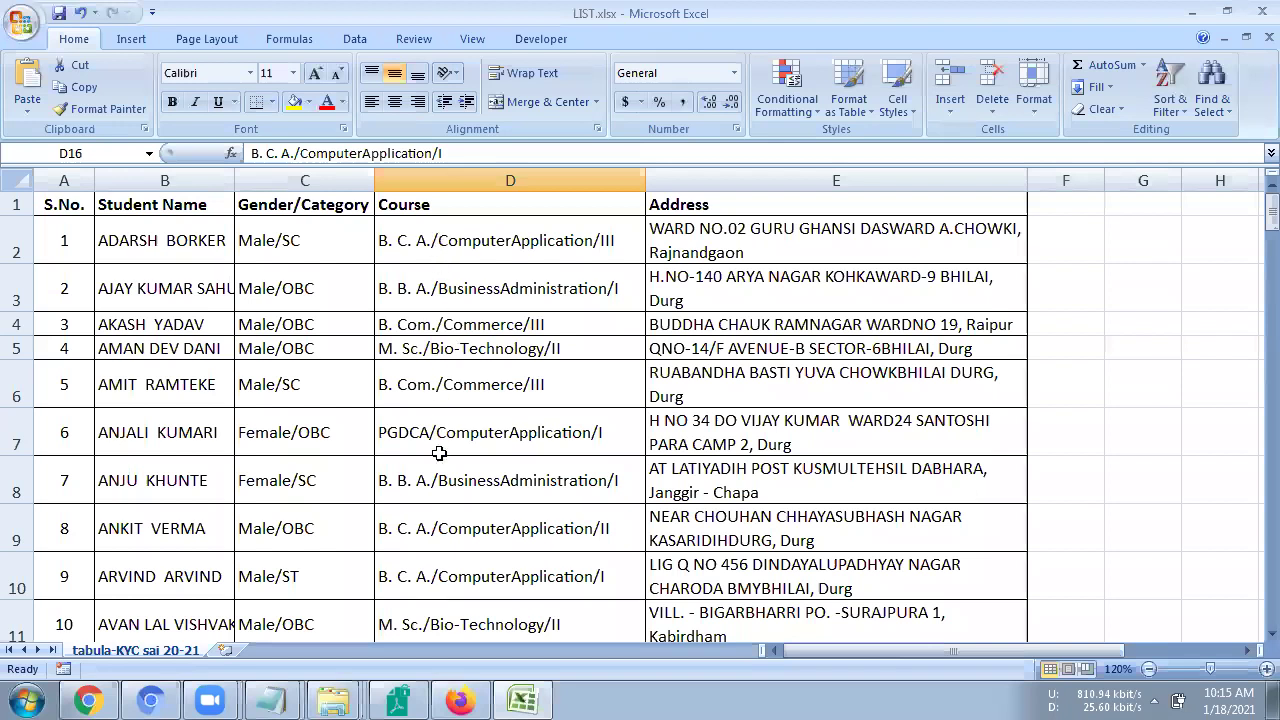
{"action": "left_click_drag", "start_coordinate": [471, 238], "coordinate": [490, 530]}
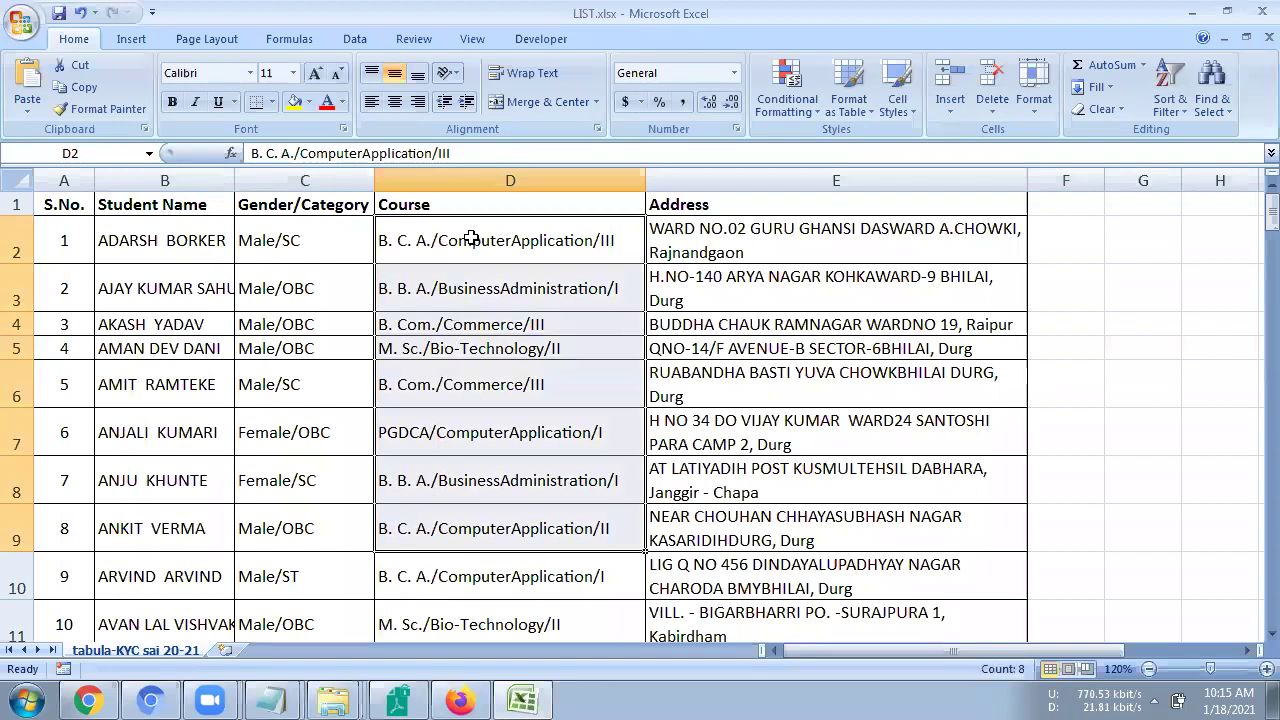
{"action": "left_click_drag", "start_coordinate": [72, 245], "coordinate": [558, 267]}
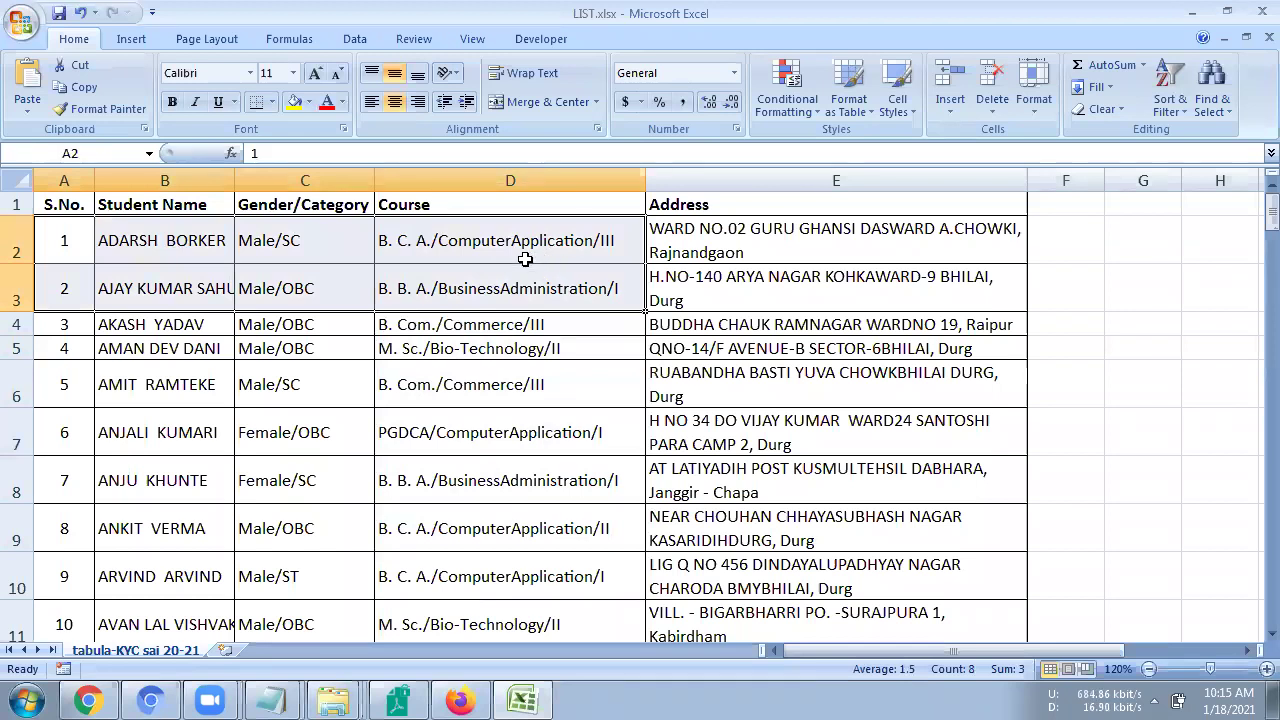
{"action": "left_click", "coordinate": [587, 413]}
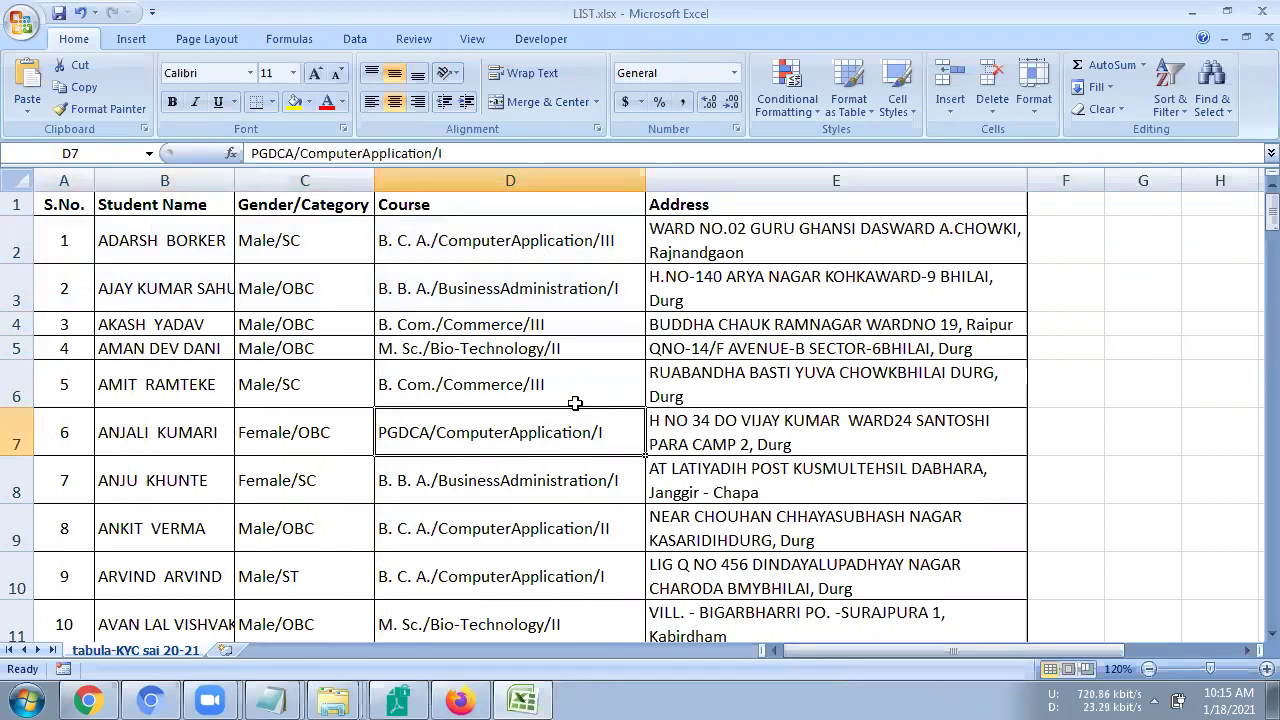
{"action": "left_click_drag", "start_coordinate": [63, 247], "coordinate": [560, 248]}
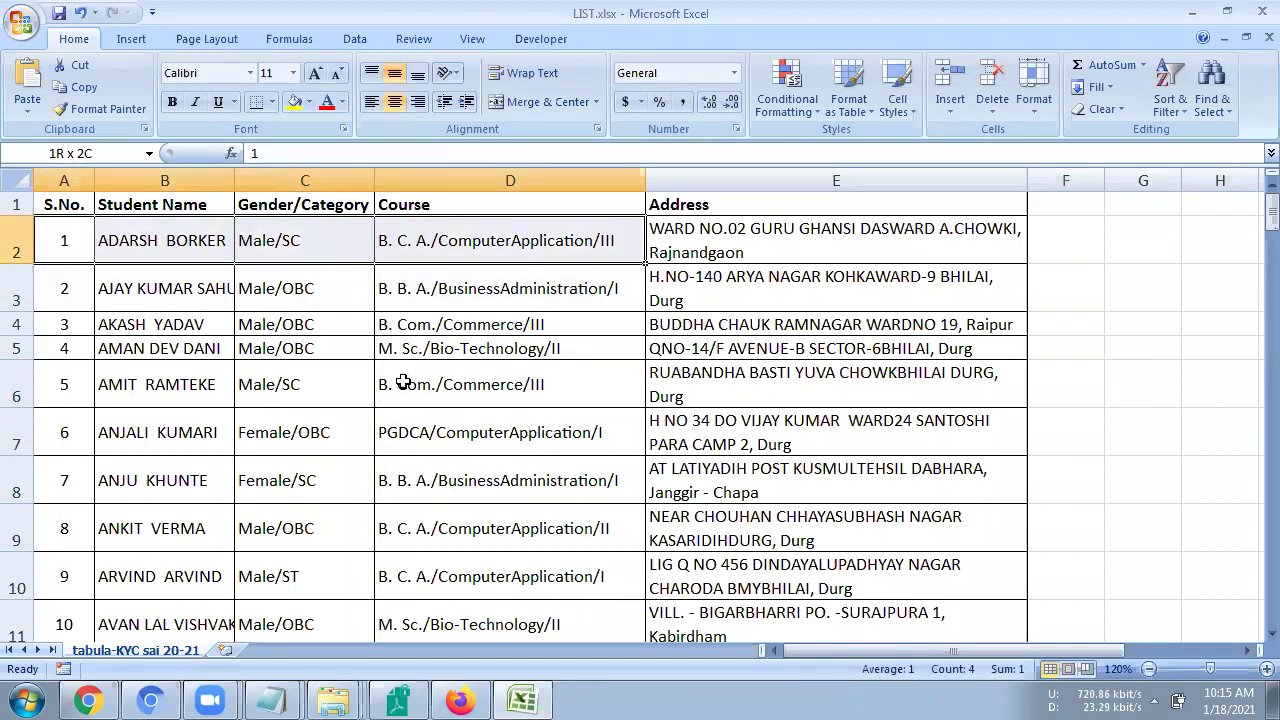
{"action": "left_click", "coordinate": [466, 438]}
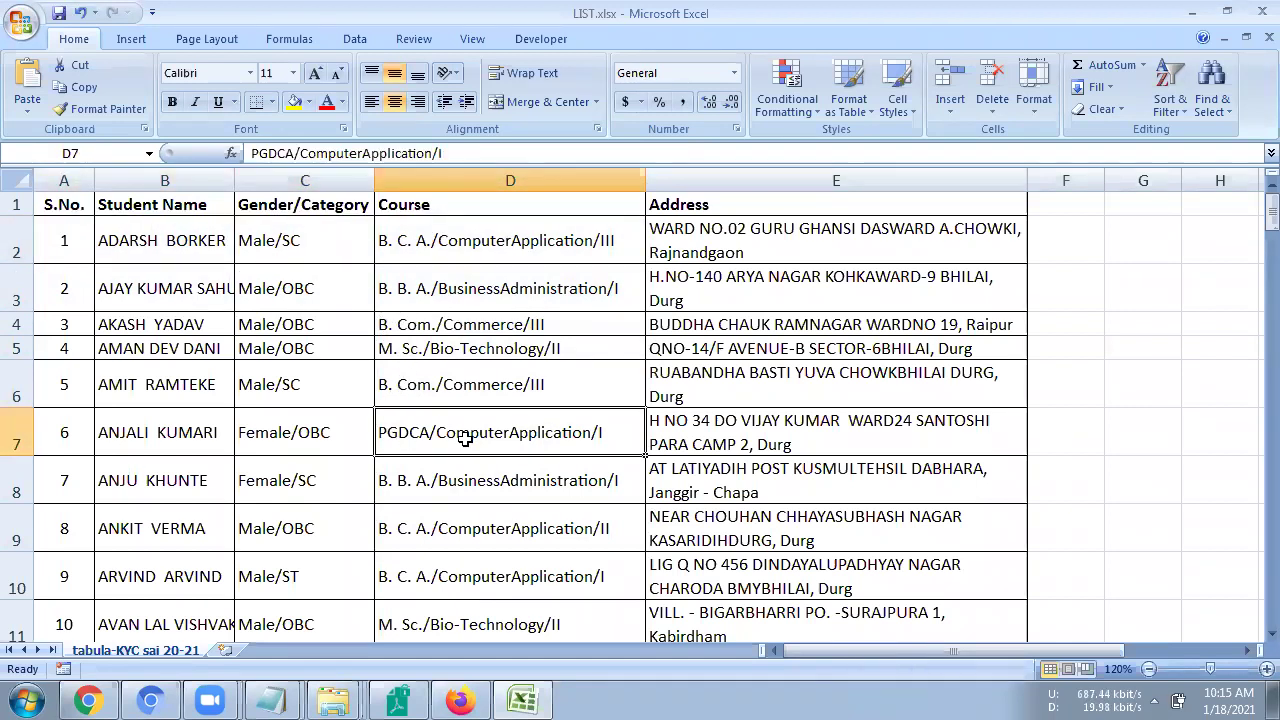
{"action": "left_click_drag", "start_coordinate": [106, 434], "coordinate": [715, 432]}
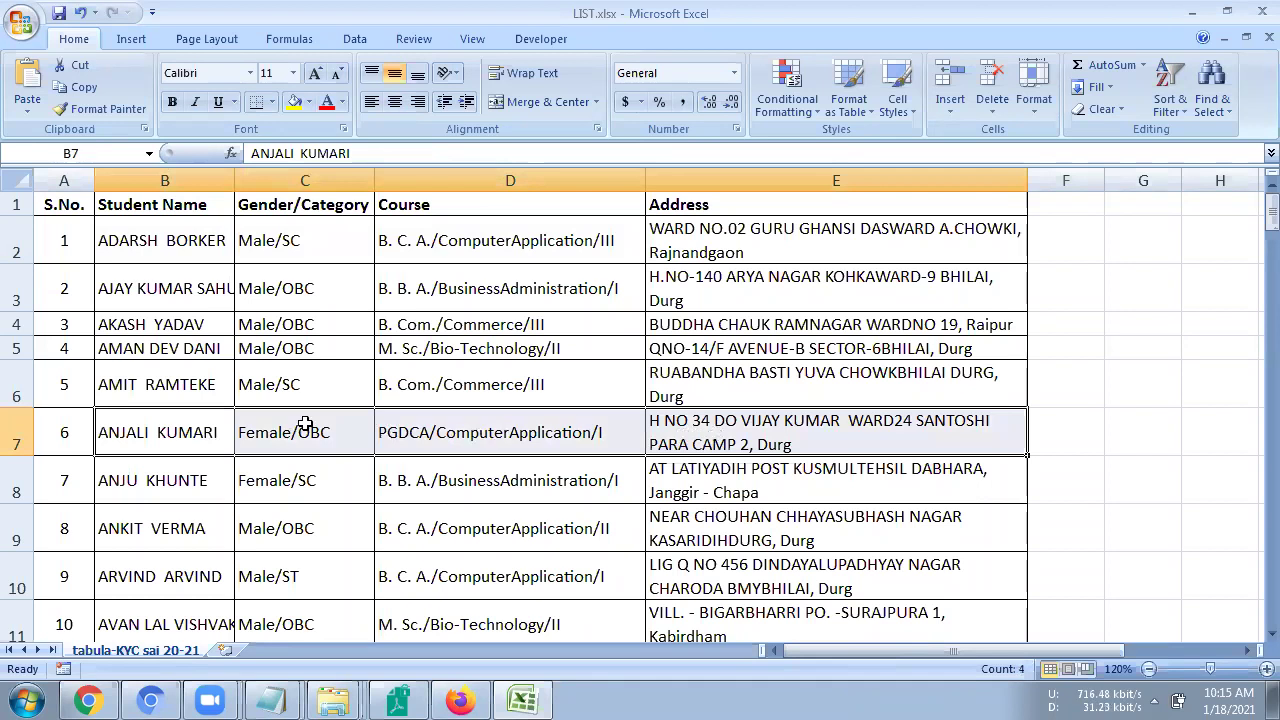
{"action": "left_click", "coordinate": [16, 382]}
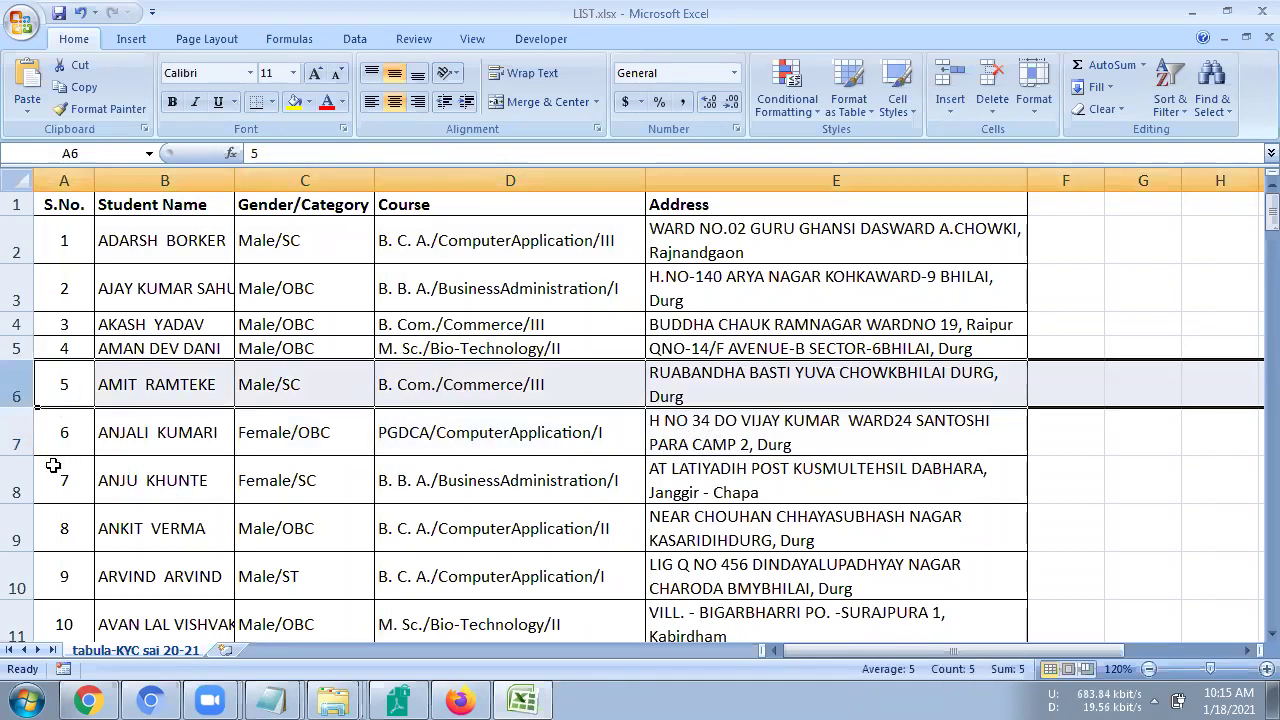
{"action": "left_click", "coordinate": [22, 476]}
{"action": "left_click", "coordinate": [22, 528]}
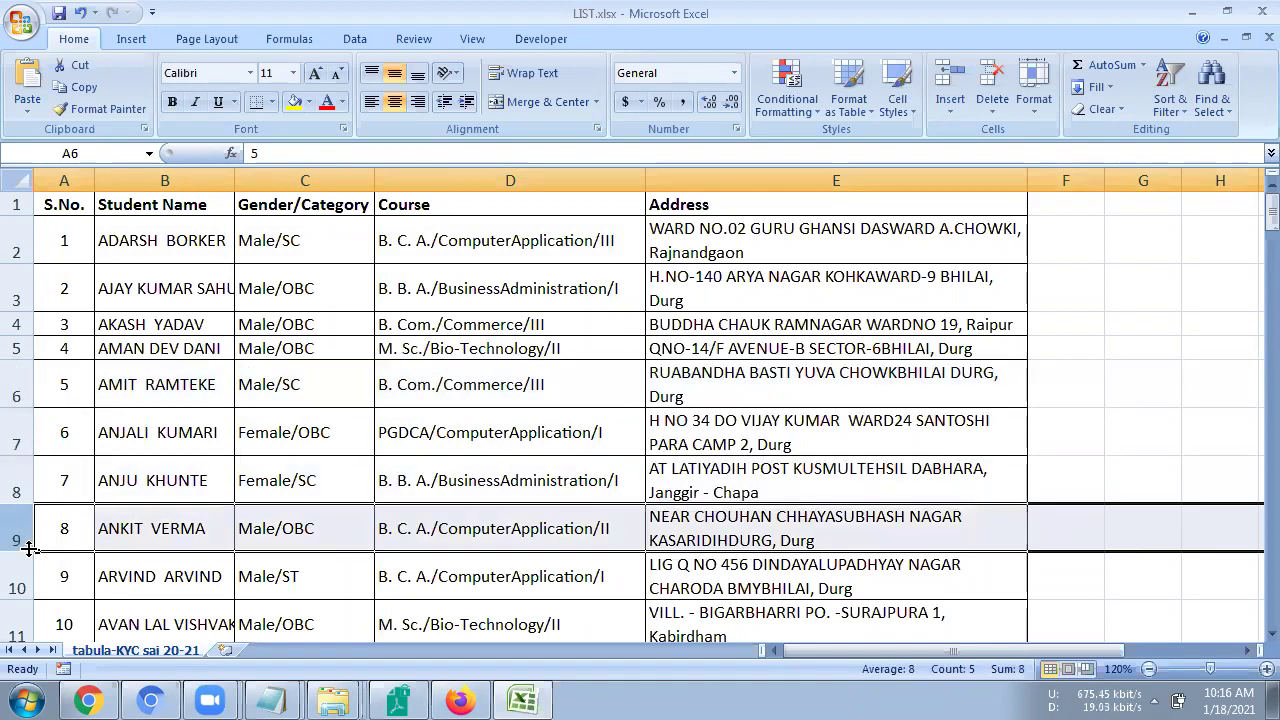
{"action": "left_click", "coordinate": [16, 582]}
- Look through the student list to its end and back, and examine the Course column and the first PGDCA student's record
{"action": "scroll", "coordinate": [145, 550], "scroll_direction": "down", "scroll_amount": 1}
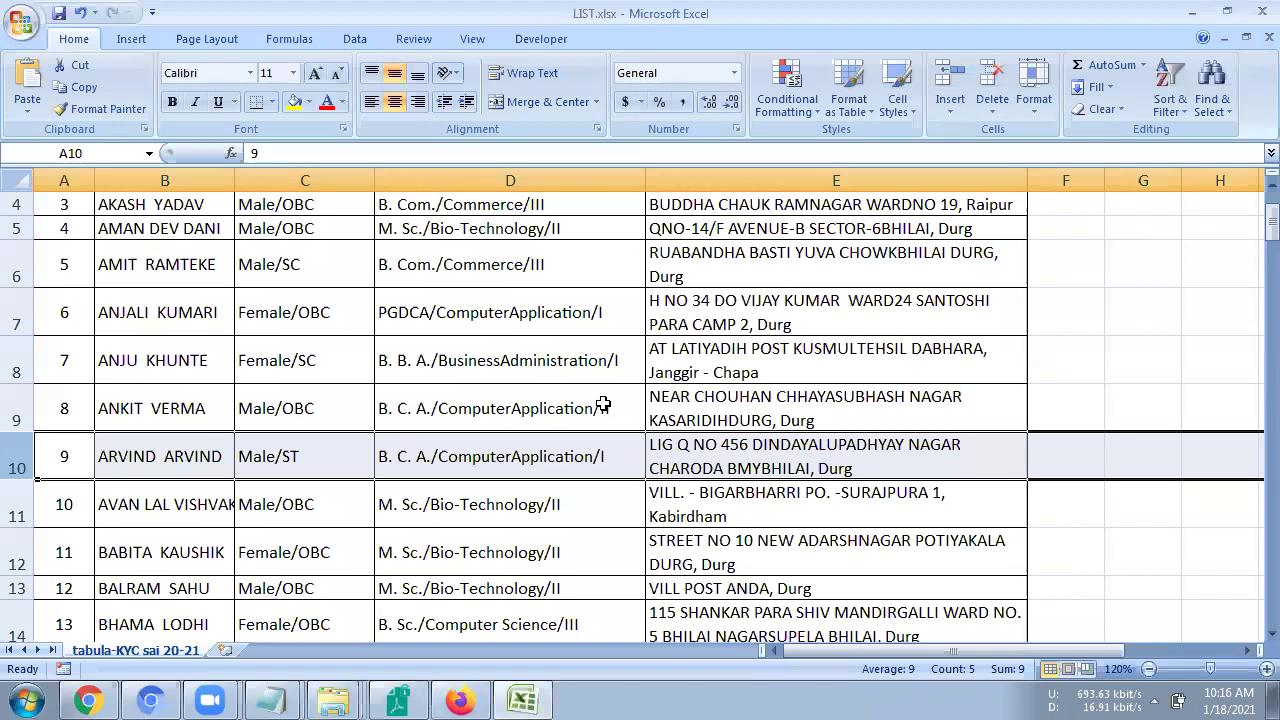
{"action": "scroll", "coordinate": [603, 405], "scroll_direction": "down", "scroll_amount": 20}
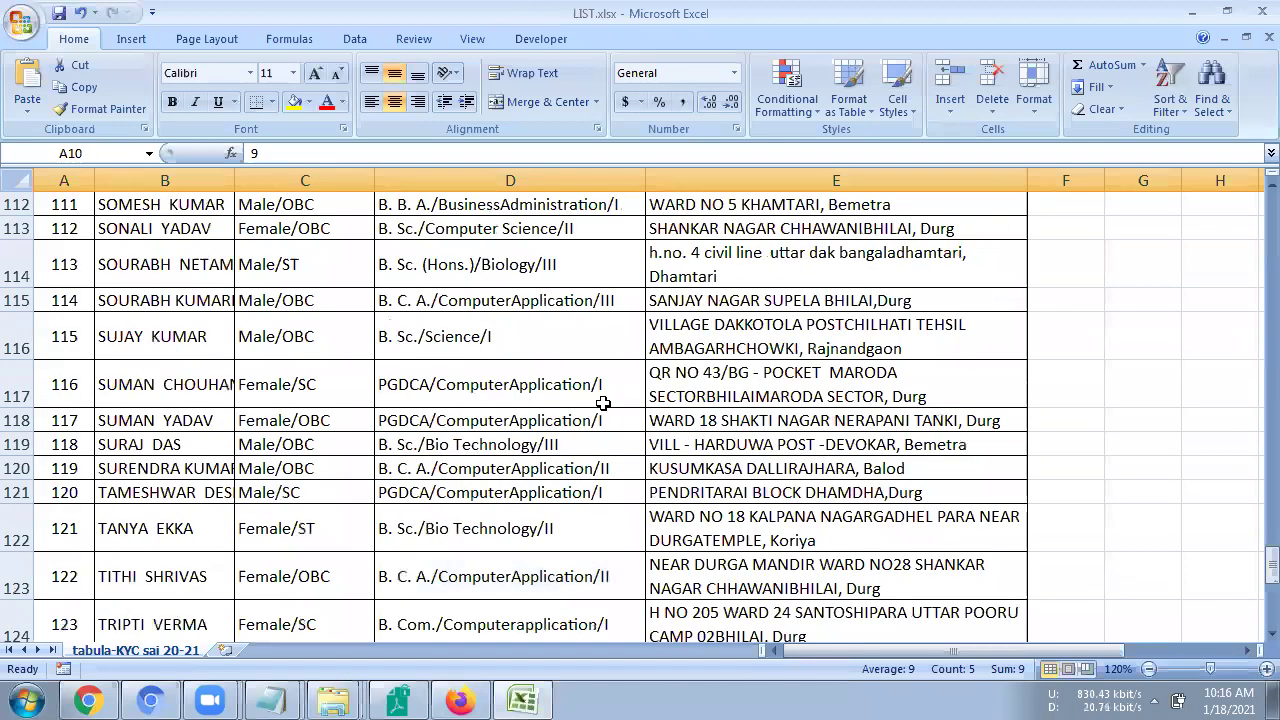
{"action": "scroll", "coordinate": [571, 403], "scroll_direction": "down", "scroll_amount": 4}
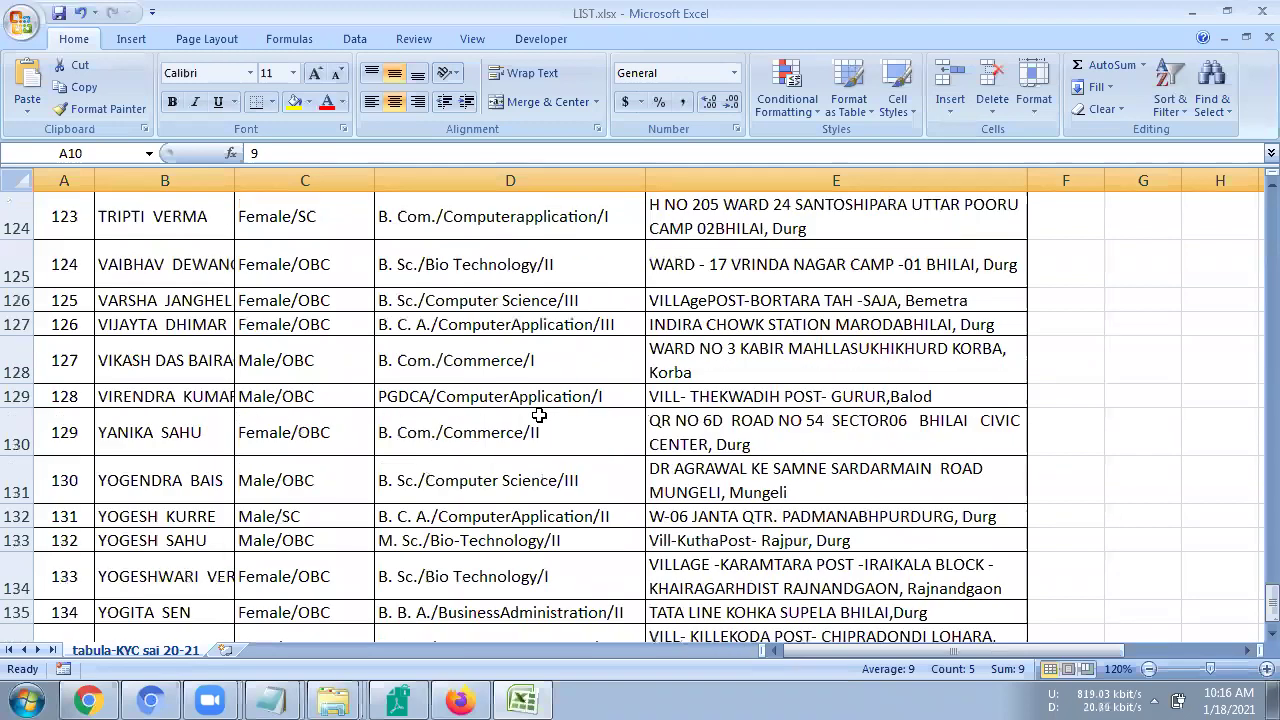
{"action": "scroll", "coordinate": [537, 417], "scroll_direction": "up", "scroll_amount": 1}
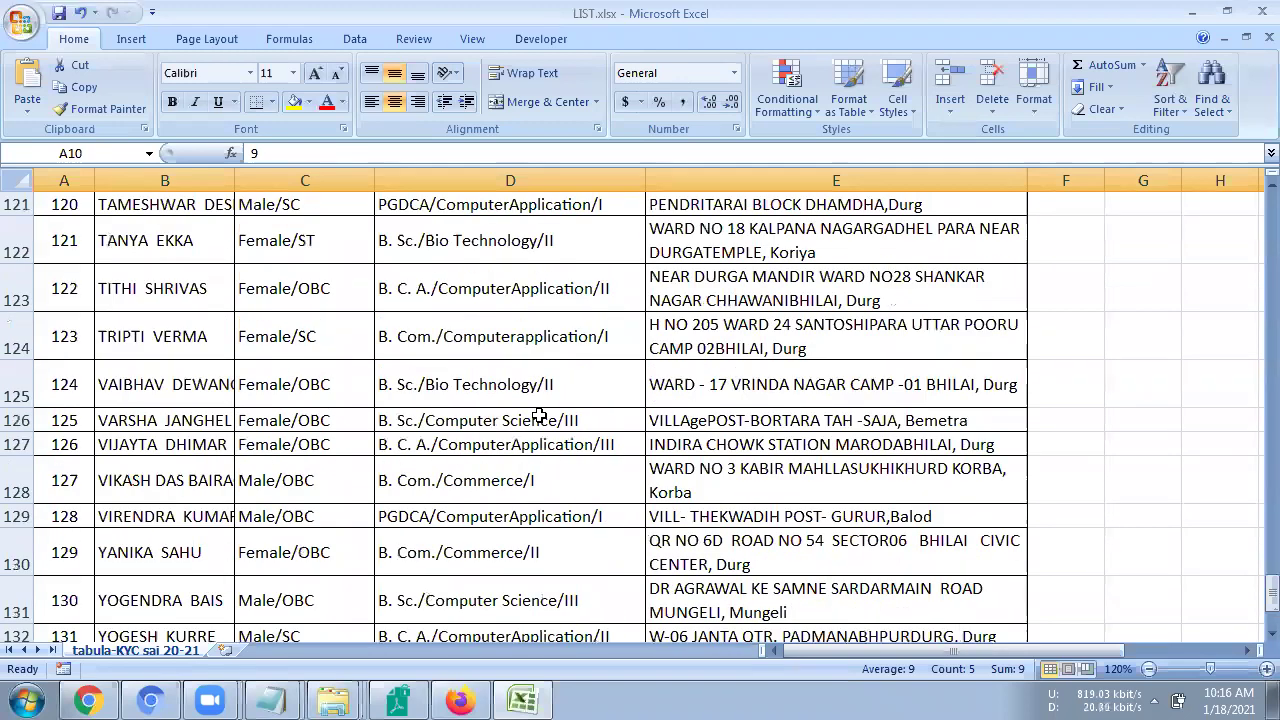
{"action": "scroll", "coordinate": [538, 415], "scroll_direction": "up", "scroll_amount": 20}
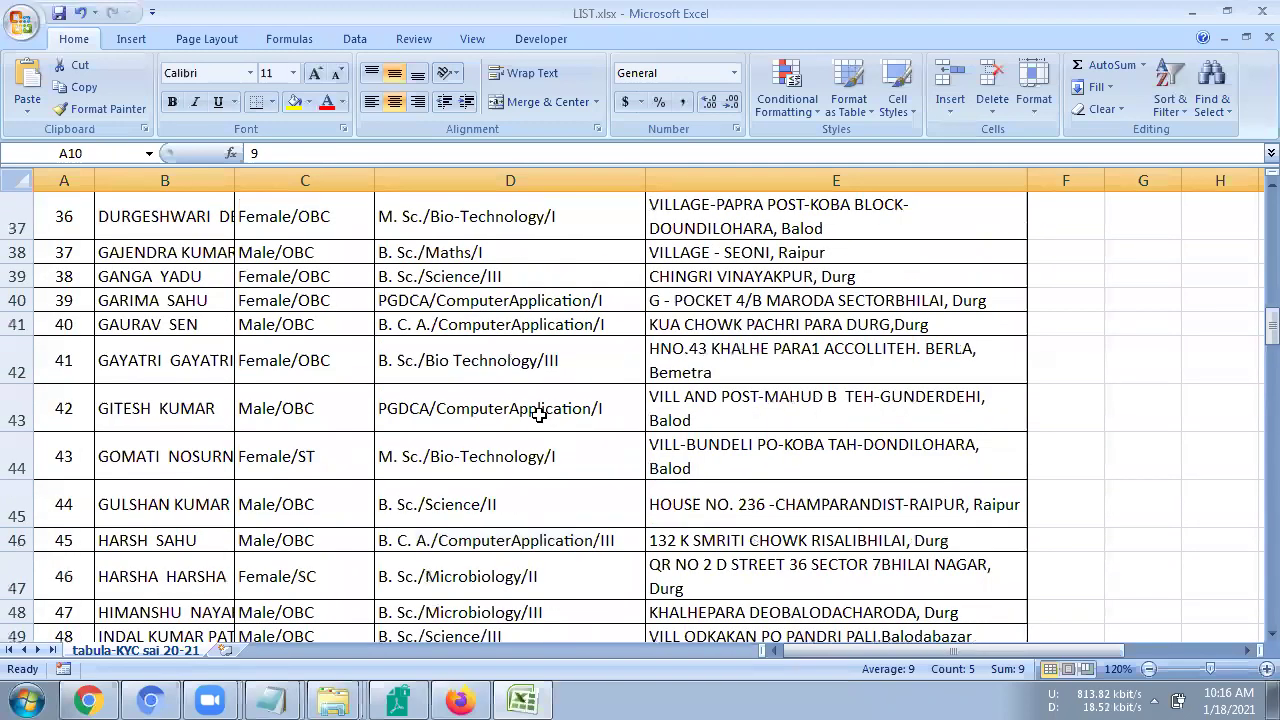
{"action": "scroll", "coordinate": [538, 415], "scroll_direction": "up", "scroll_amount": 12}
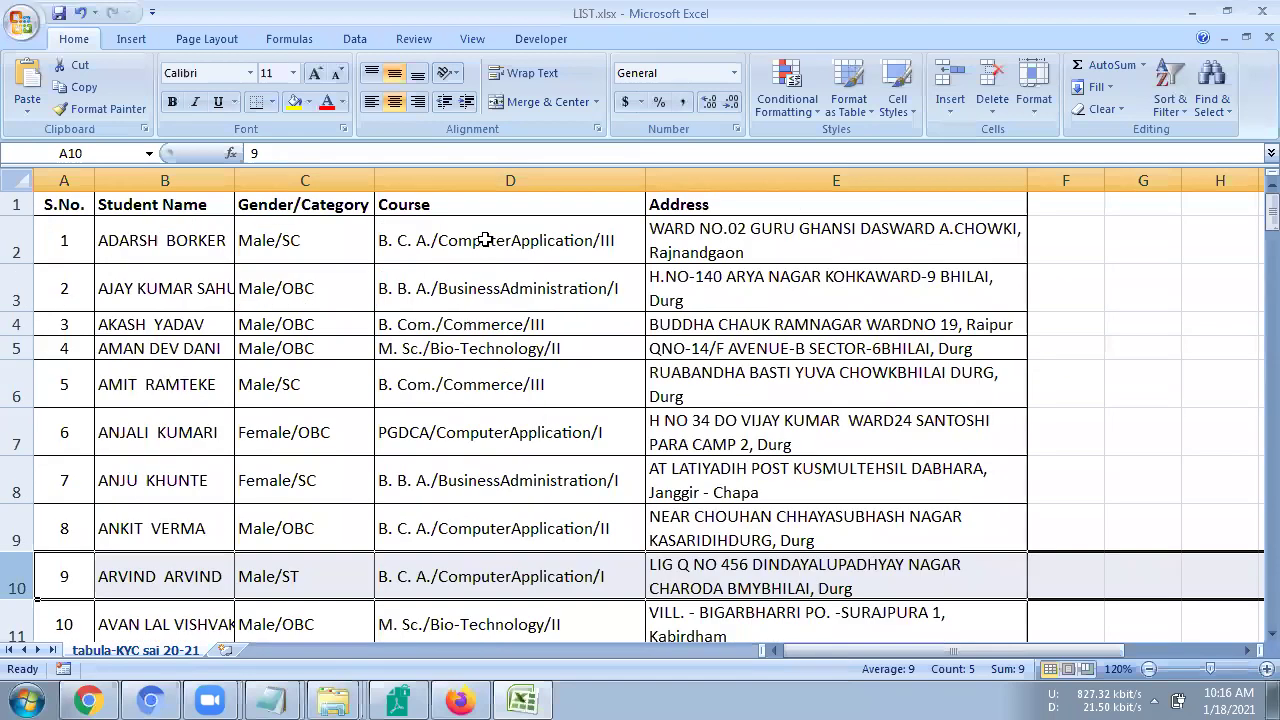
{"action": "left_click", "coordinate": [484, 240]}
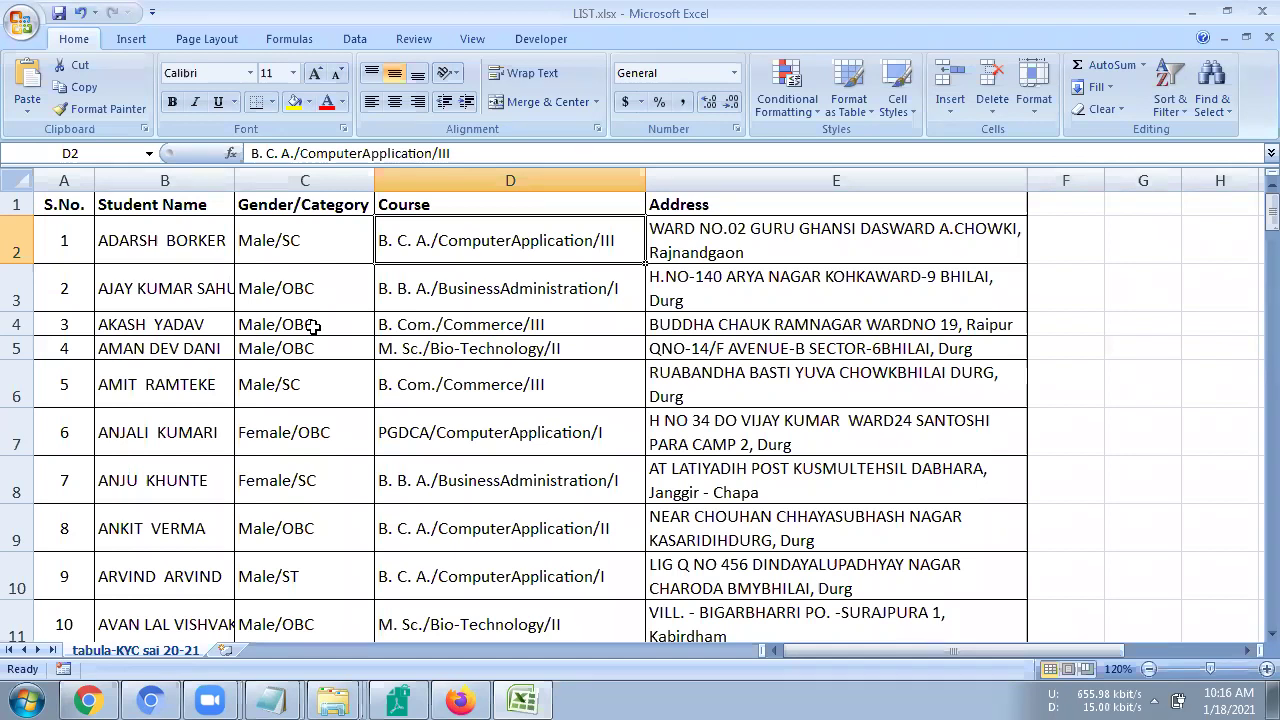
{"action": "left_click_drag", "start_coordinate": [529, 245], "coordinate": [508, 568]}
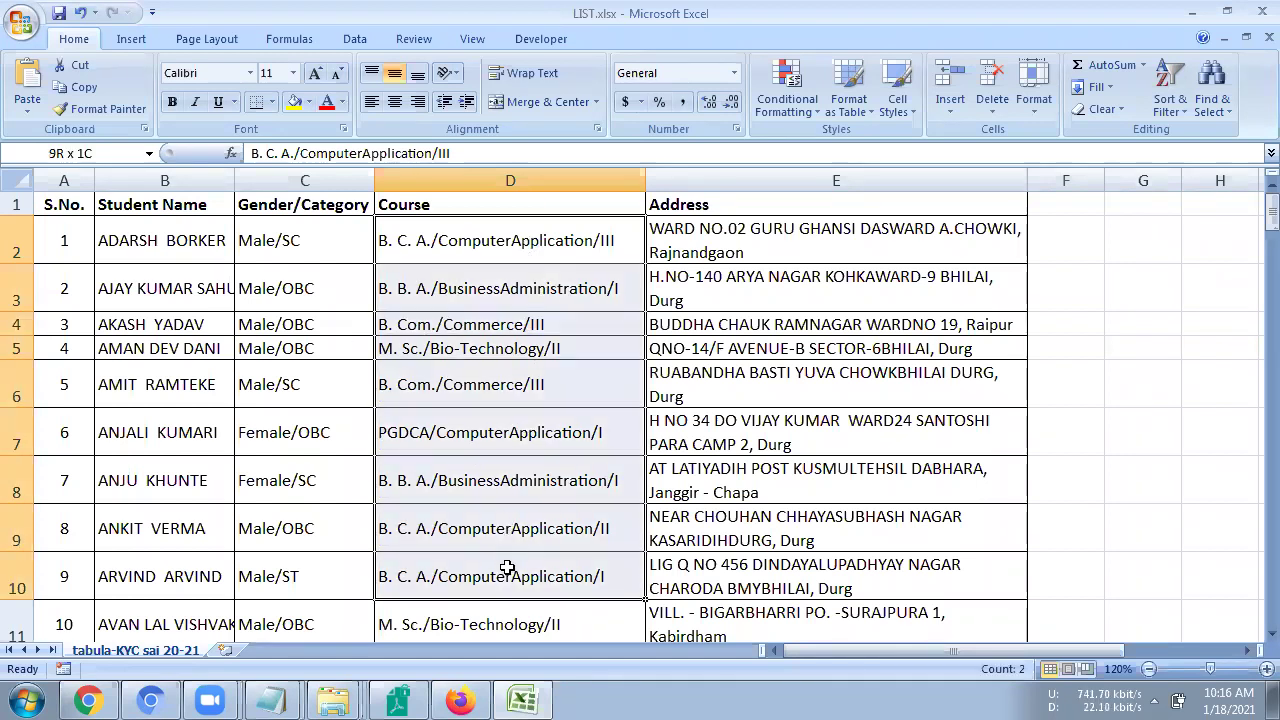
{"action": "left_click", "coordinate": [701, 302]}
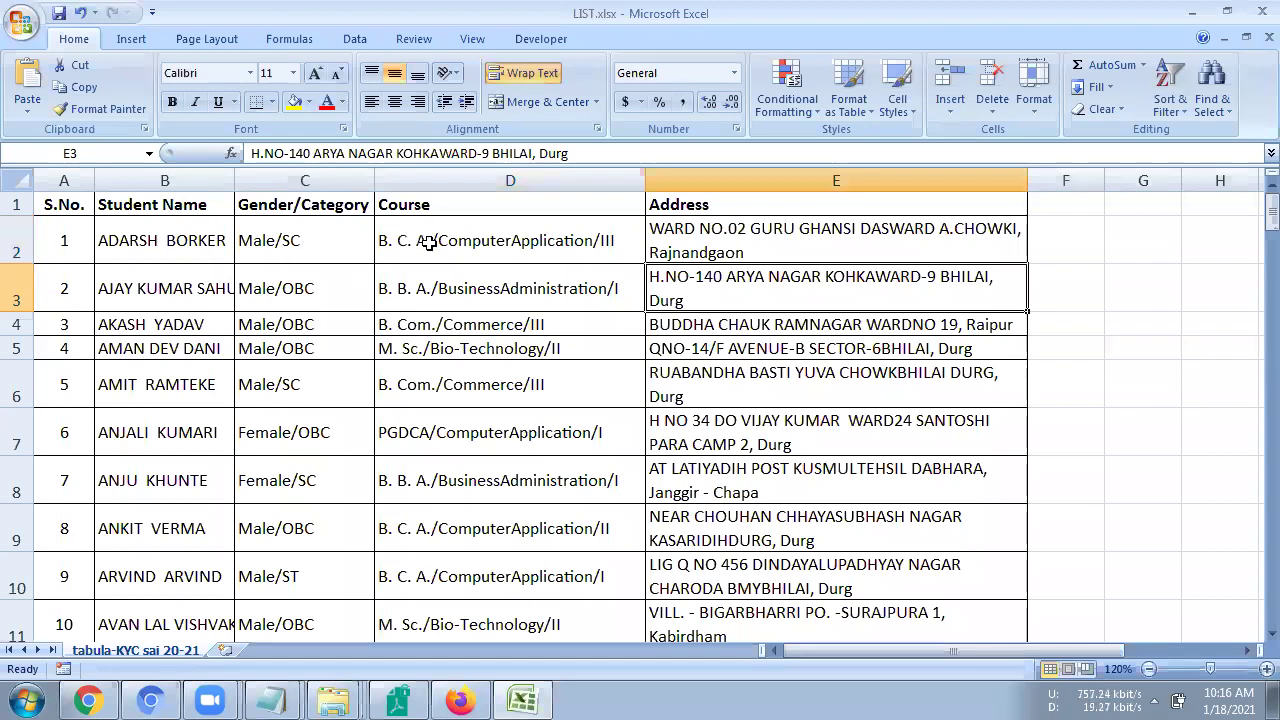
{"action": "left_click_drag", "start_coordinate": [437, 243], "coordinate": [437, 443]}
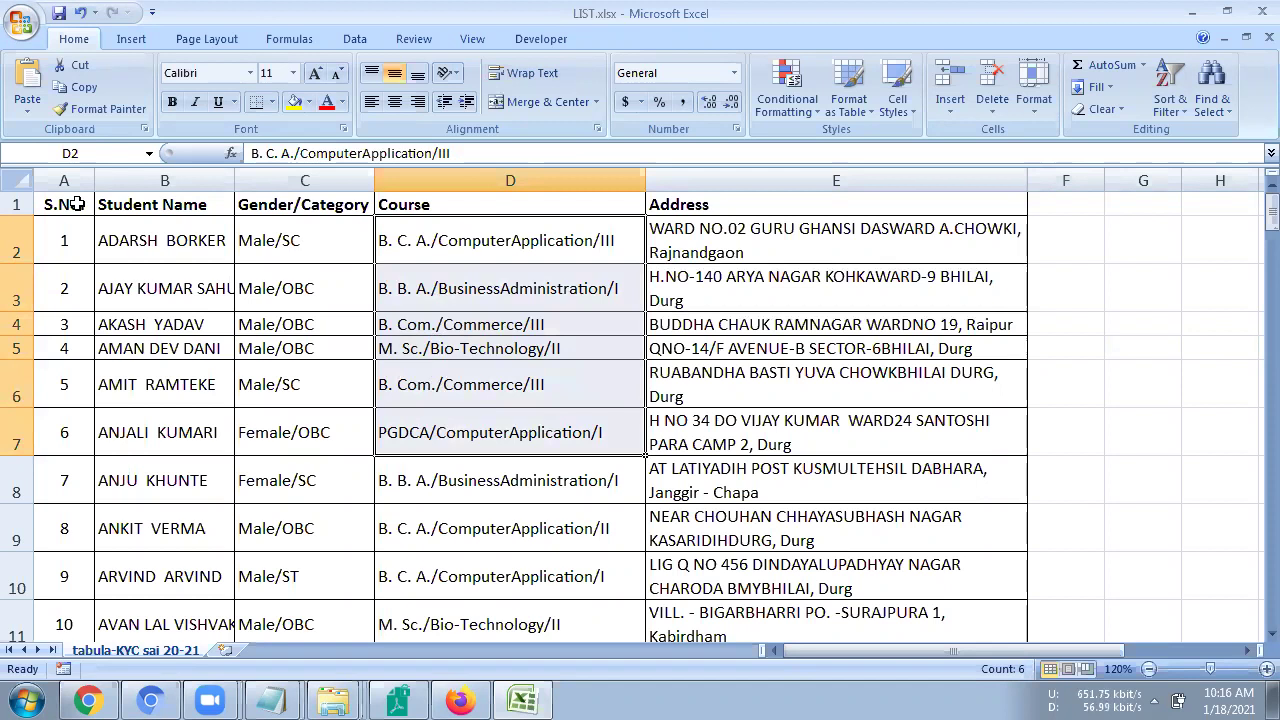
{"action": "left_click", "coordinate": [440, 424]}
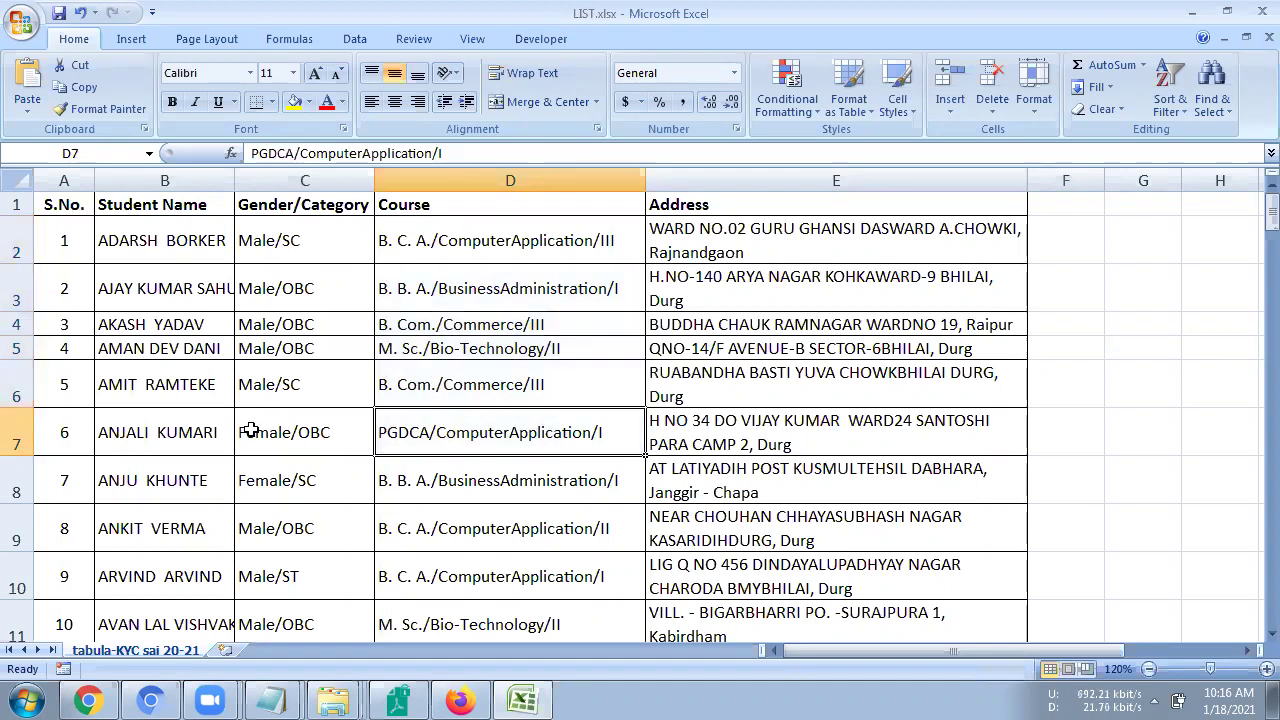
{"action": "left_click_drag", "start_coordinate": [45, 440], "coordinate": [808, 437]}
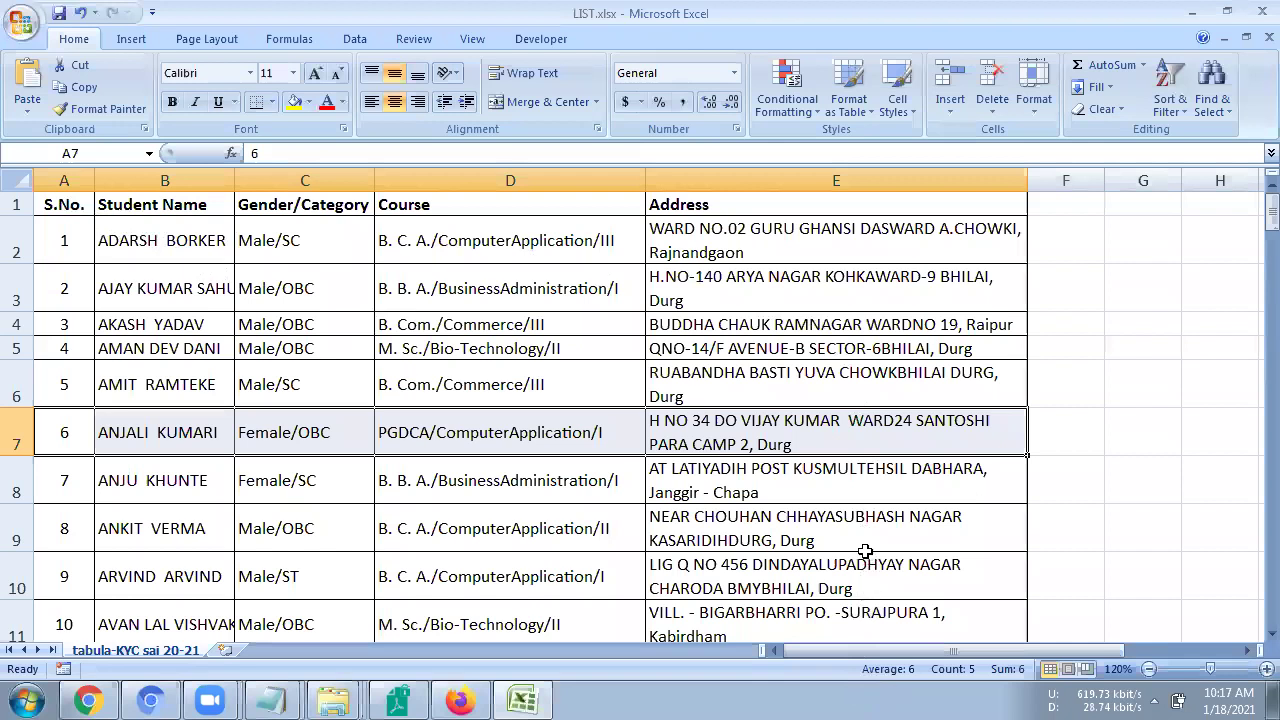
- Select the whole student table from its header row and turn on filtering for its columns
{"action": "key", "text": "ctrl+Home"}
{"action": "key", "text": "ctrl+a"}
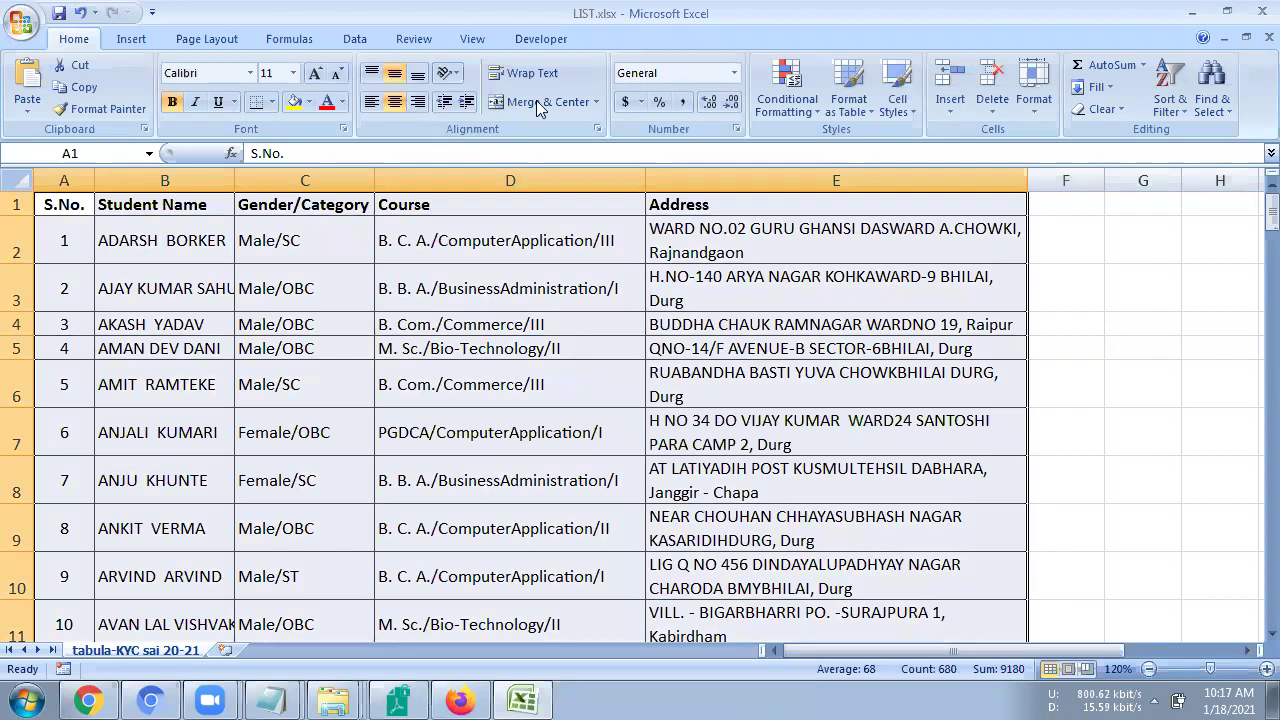
{"action": "scroll", "coordinate": [534, 108], "scroll_direction": "down", "scroll_amount": 4}
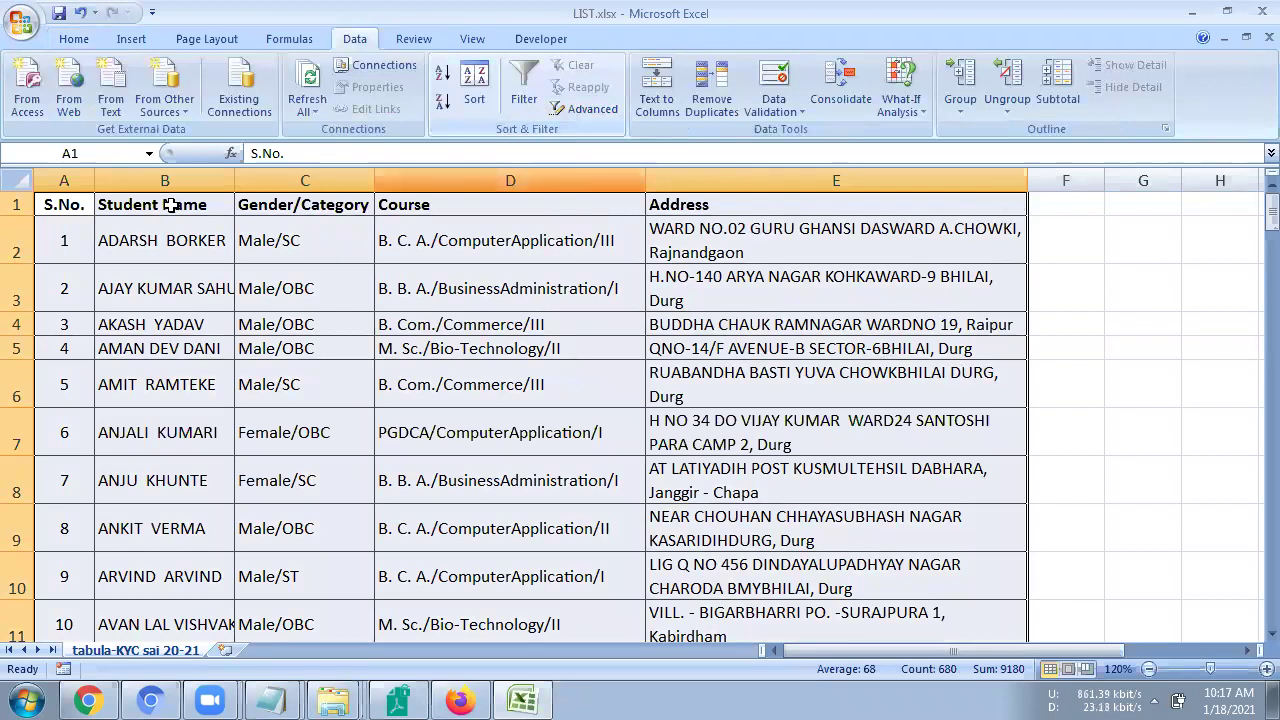
{"action": "left_click", "coordinate": [521, 100]}
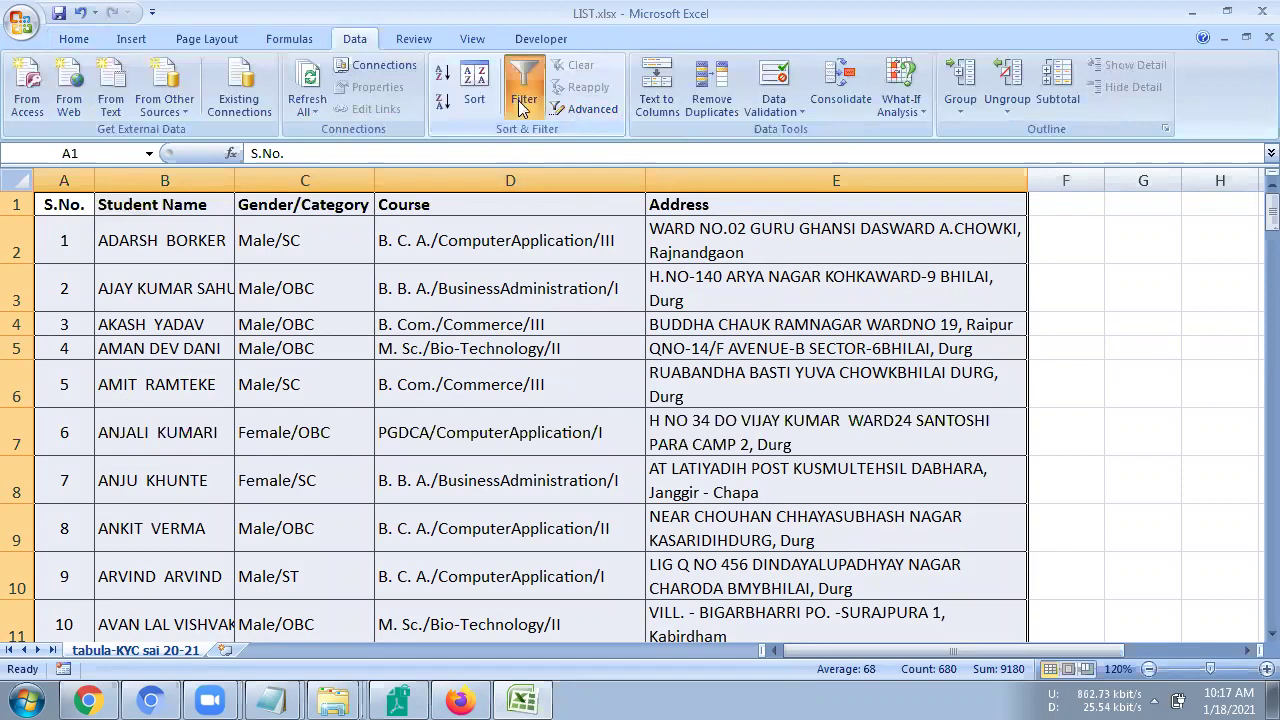
{"action": "left_click", "coordinate": [607, 241]}
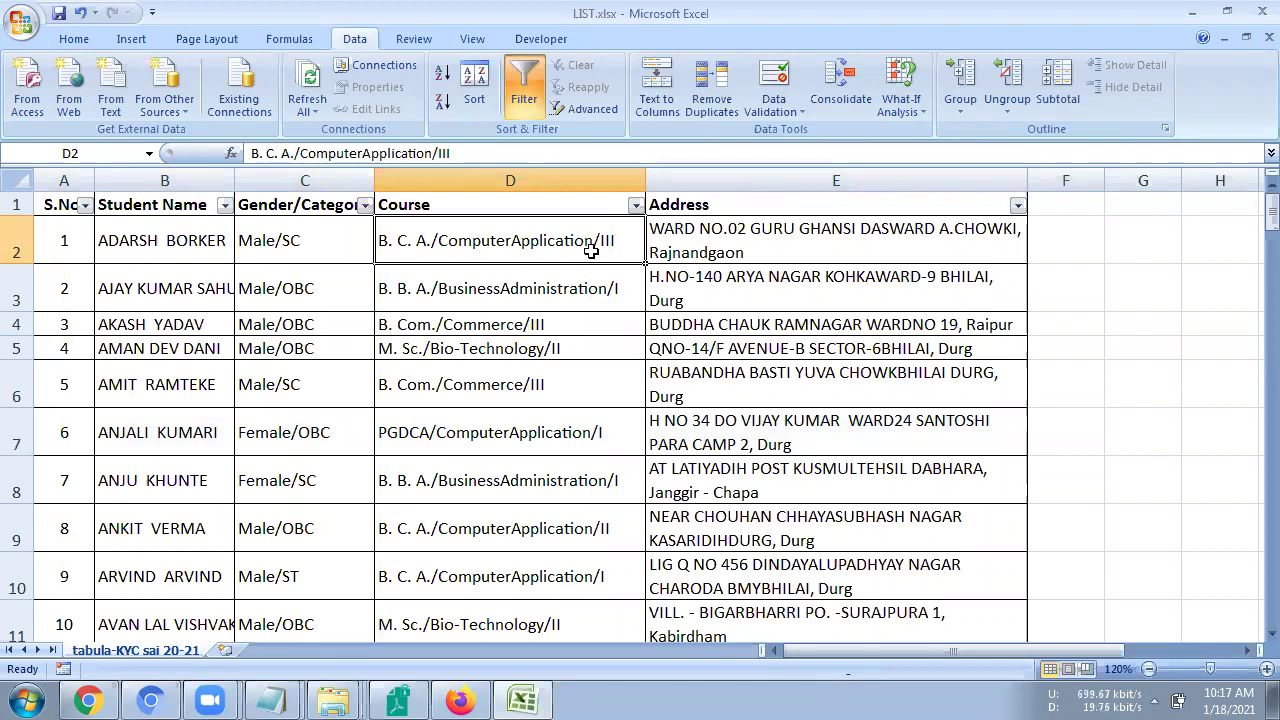
{"action": "left_click_drag", "start_coordinate": [563, 203], "coordinate": [544, 436]}
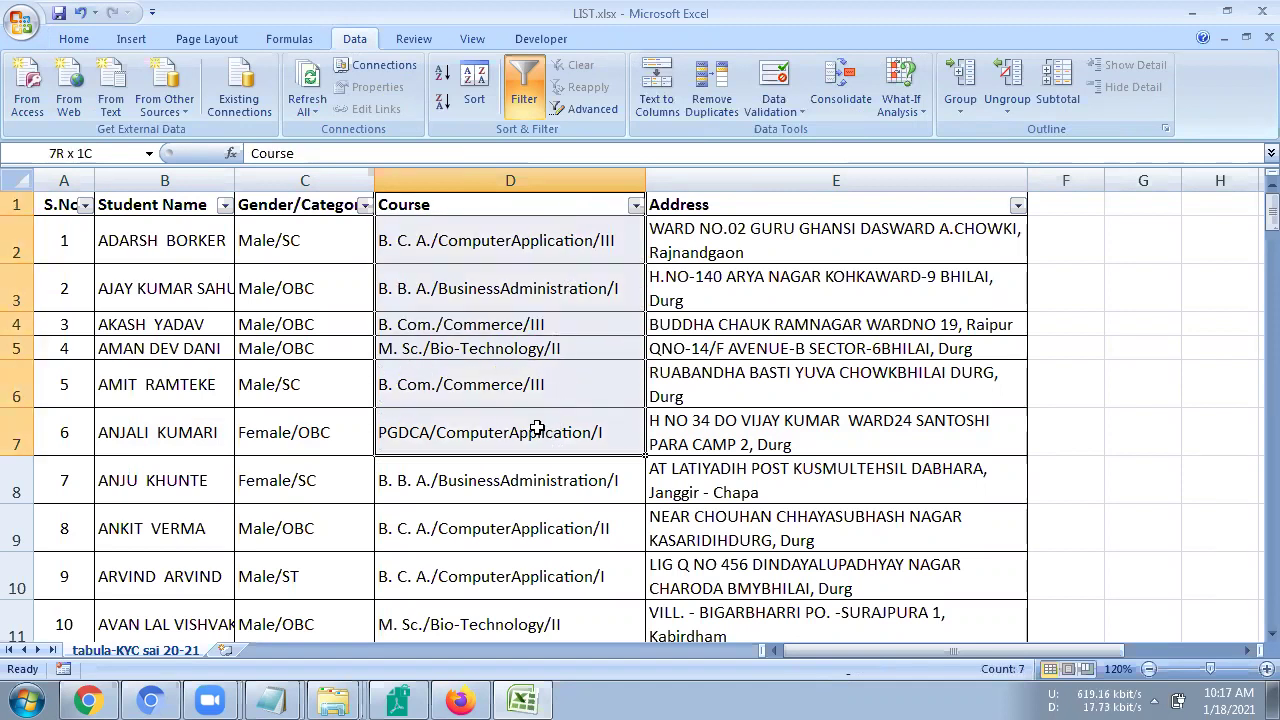
{"action": "key", "text": "Escape"}
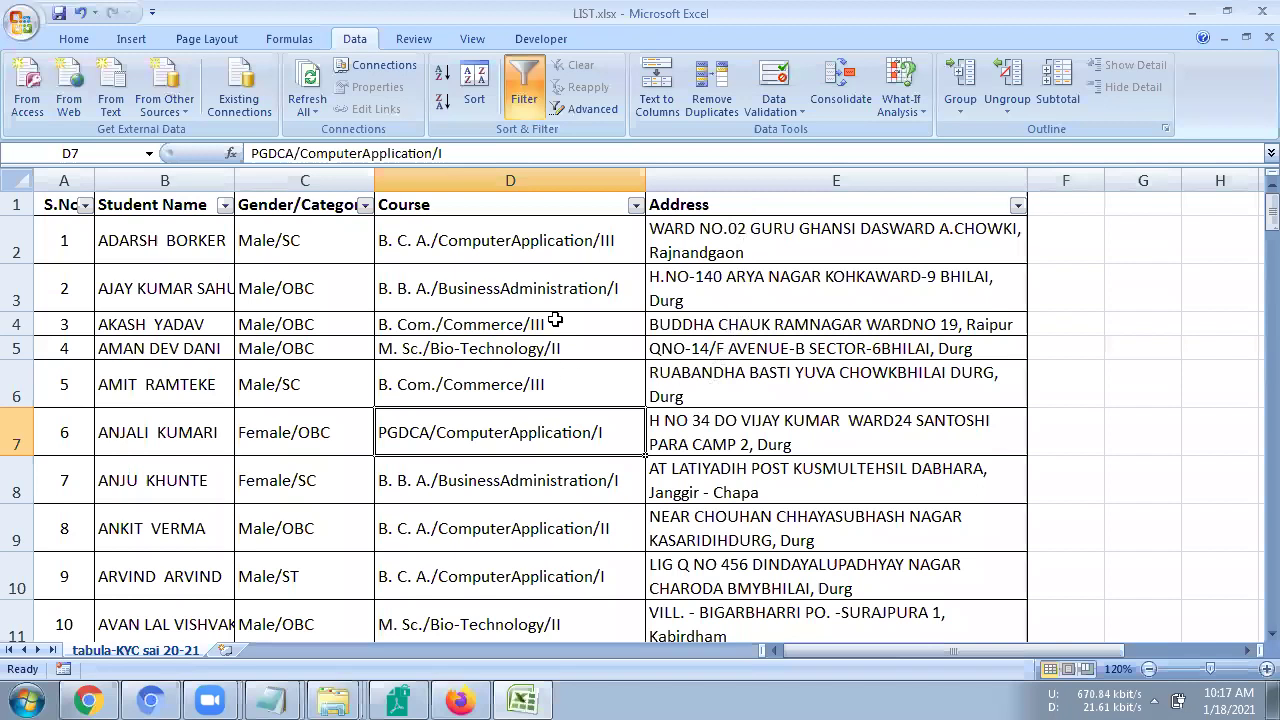
- Filter the Course column to show only the PGDCA/ComputerApplication/I students
{"action": "left_click", "coordinate": [635, 206]}
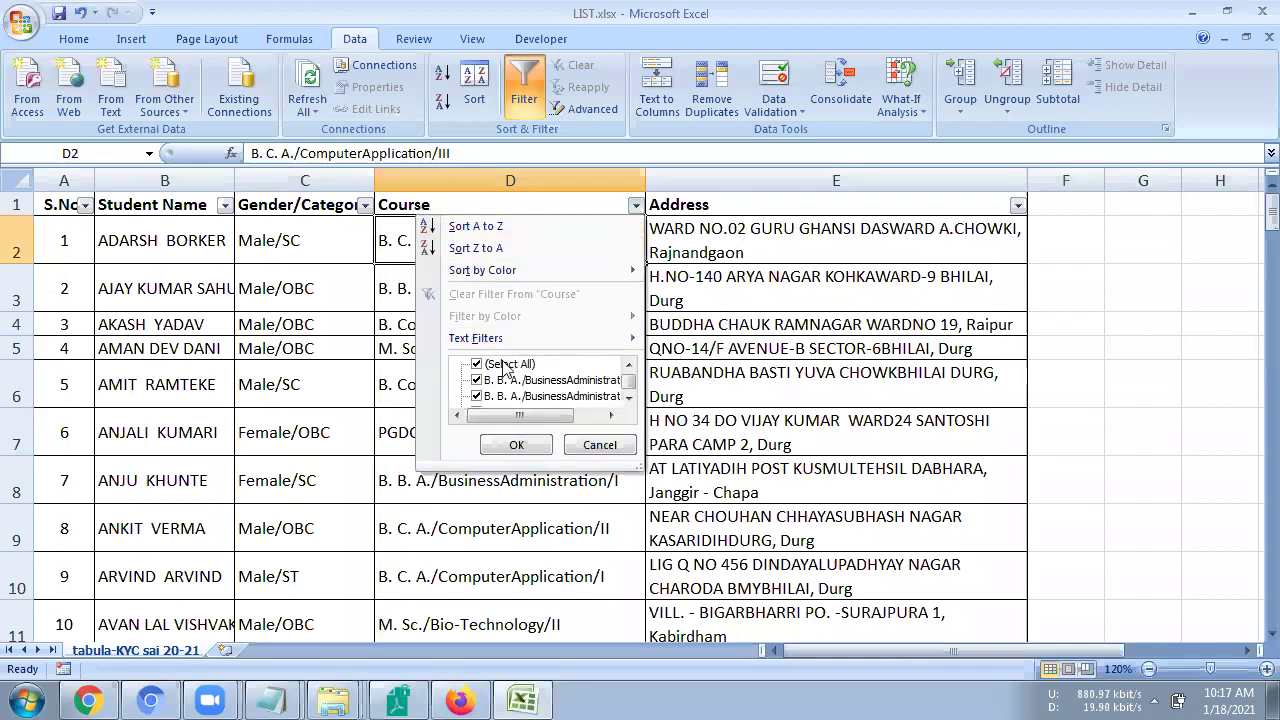
{"action": "key", "text": "space"}
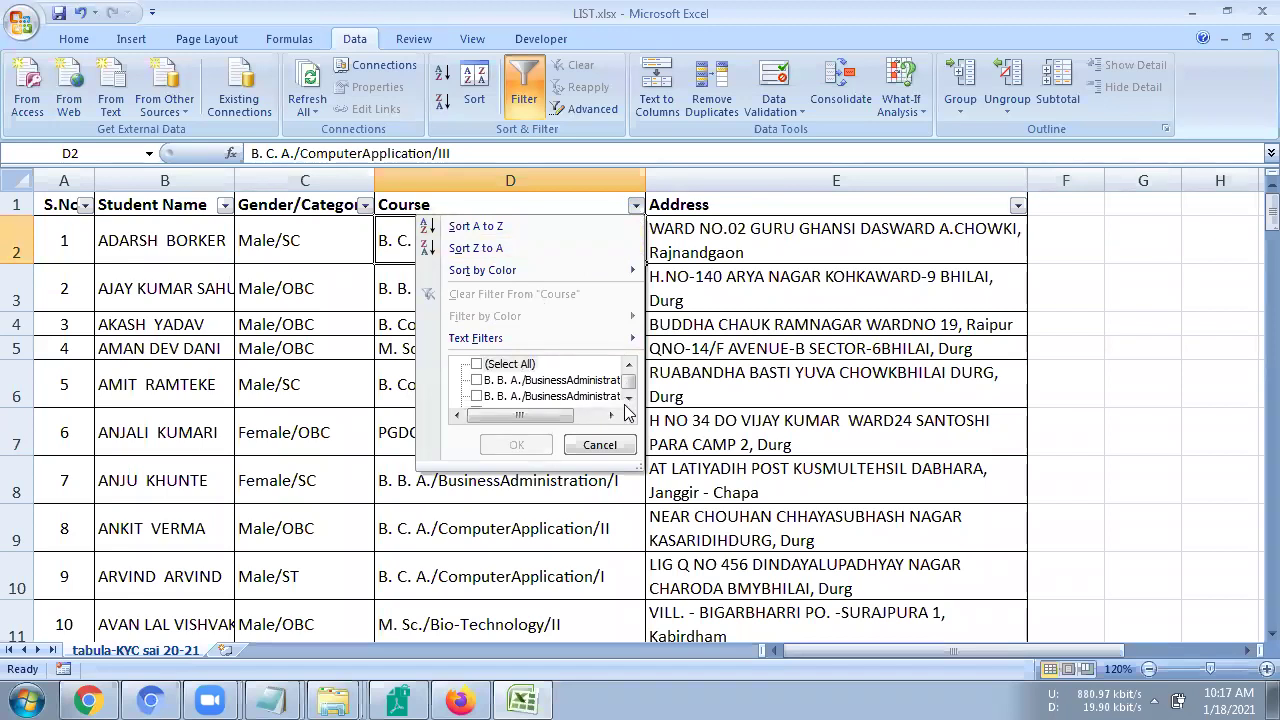
{"action": "left_click", "coordinate": [629, 398]}
{"action": "left_click_drag", "start_coordinate": [629, 398], "coordinate": [629, 398]}
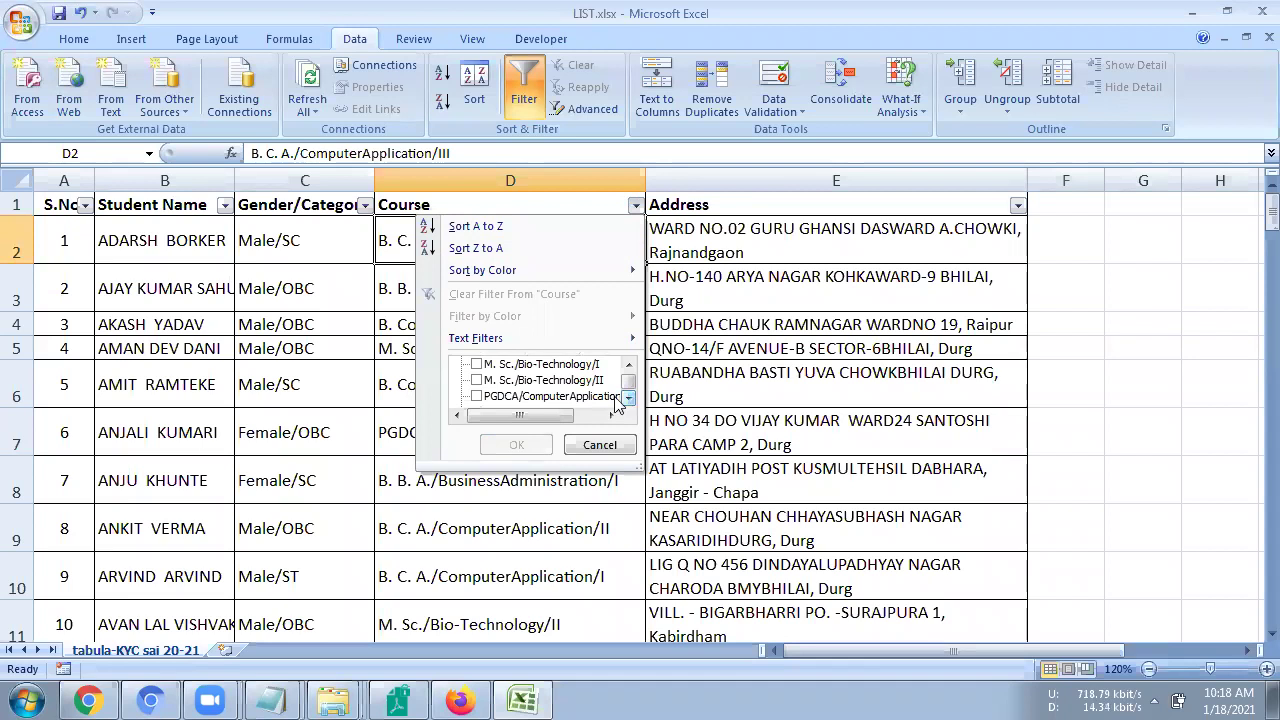
{"action": "left_click", "coordinate": [477, 397]}
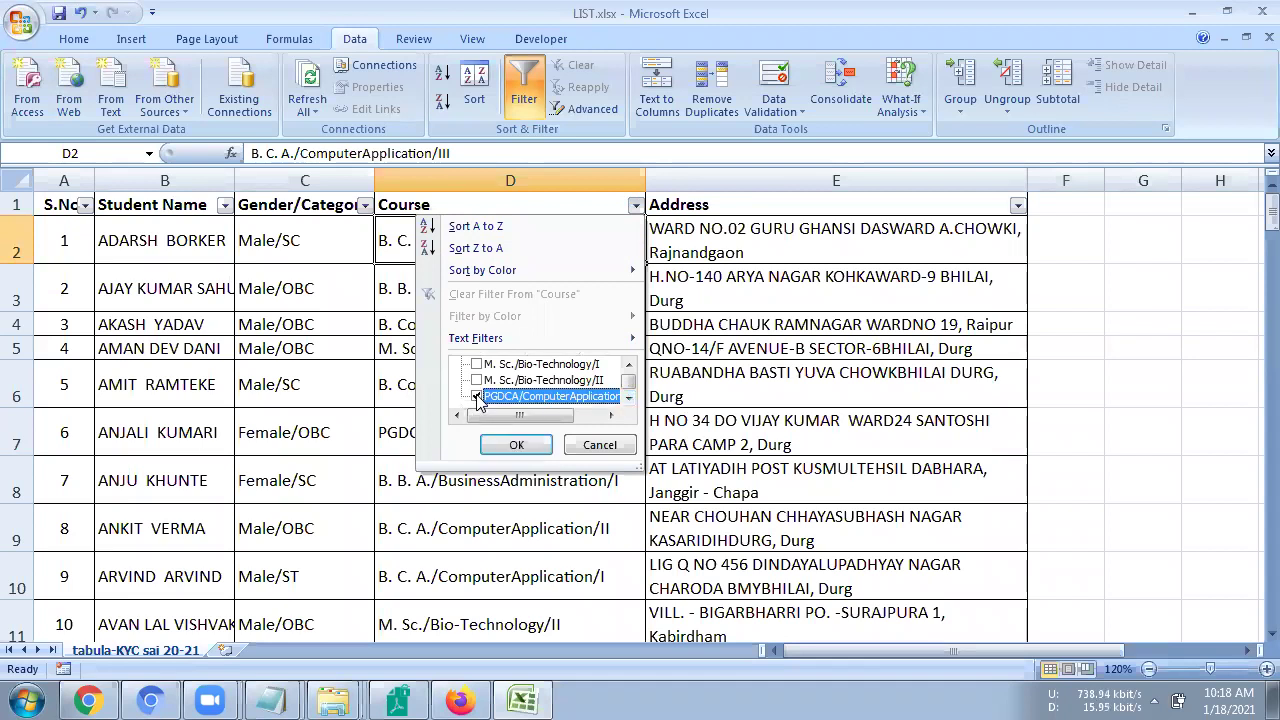
{"action": "left_click", "coordinate": [512, 446]}
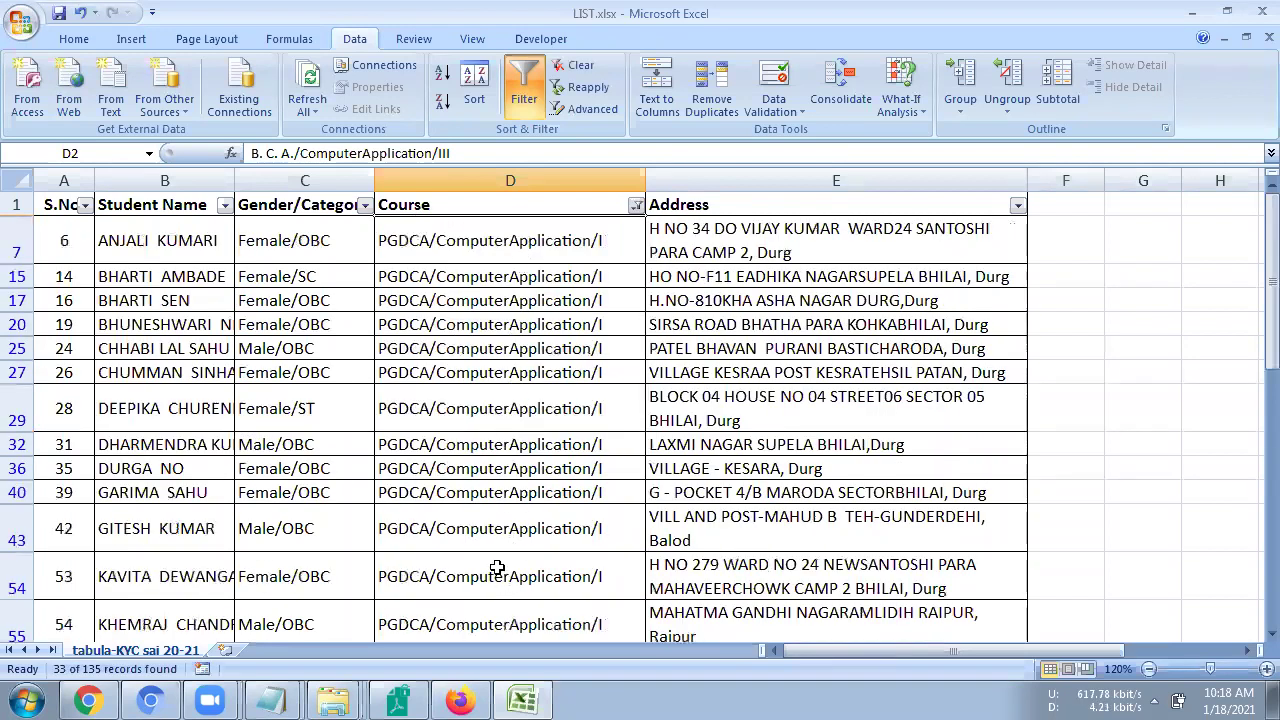
- Examine the Course entries of the filtered rows and one filtered student's serial number
{"action": "key", "text": "Down"}
{"action": "key", "text": "shift+Down"}
{"action": "key", "text": "shift+Down"}
{"action": "key", "text": "shift+Down"}
{"action": "key", "text": "shift+Down"}
{"action": "key", "text": "shift+Down"}
{"action": "key", "text": "shift+Down"}
{"action": "key", "text": "shift+Down"}
{"action": "key", "text": "shift+Down"}
{"action": "key", "text": "shift+Down"}
{"action": "key", "text": "shift+Down"}
{"action": "key", "text": "shift+Down"}
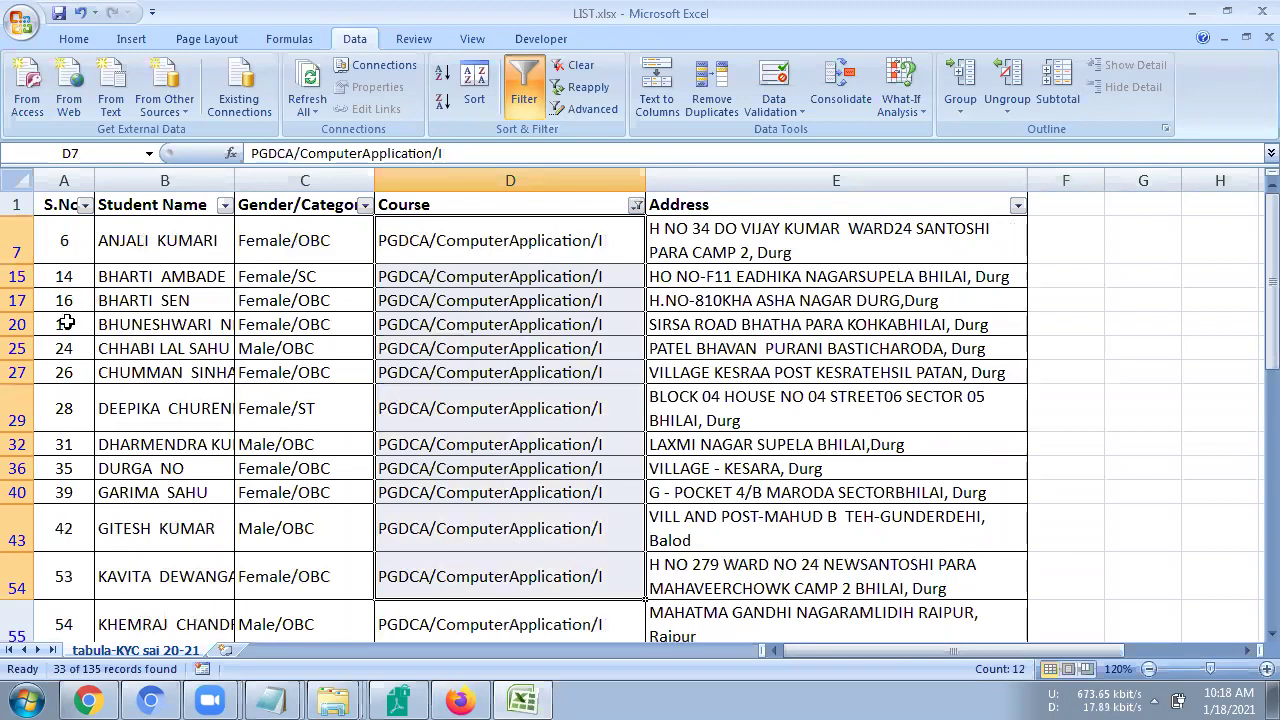
{"action": "left_click", "coordinate": [60, 370]}
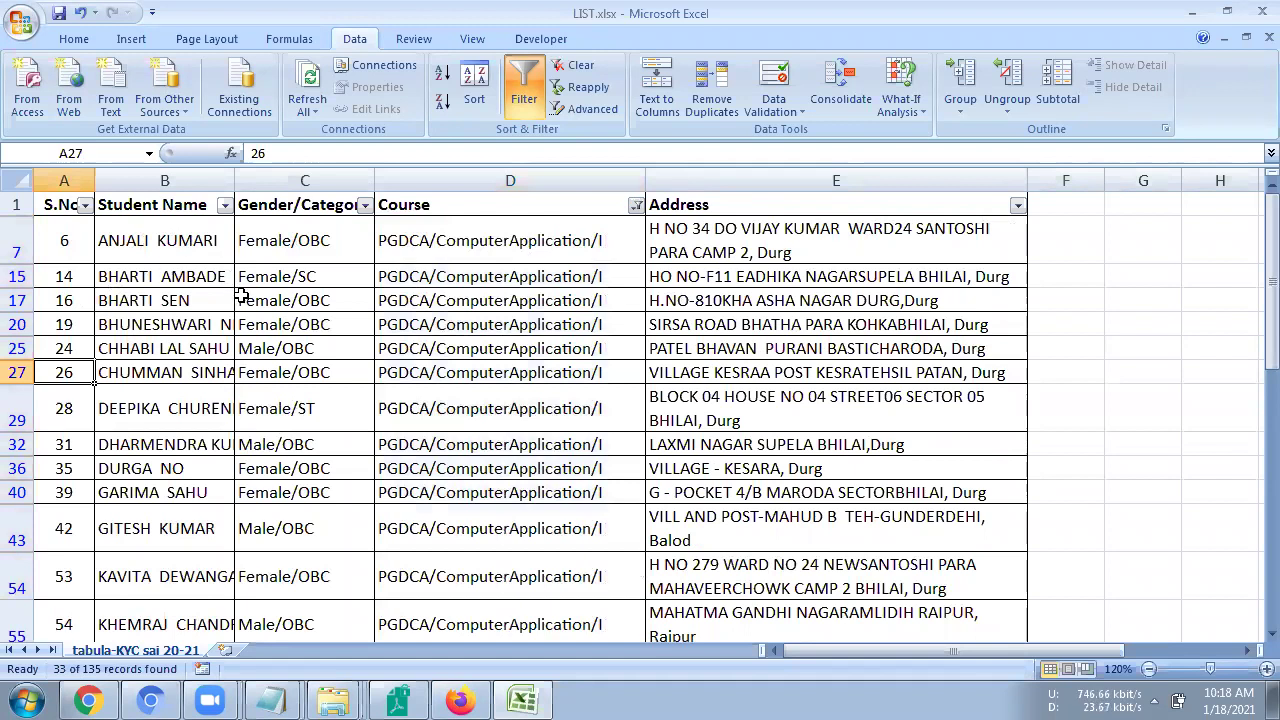
- Select all the filtered PGDCA students' names to count them, and examine one student's address near the list's end
{"action": "left_click_drag", "start_coordinate": [155, 241], "coordinate": [158, 280]}
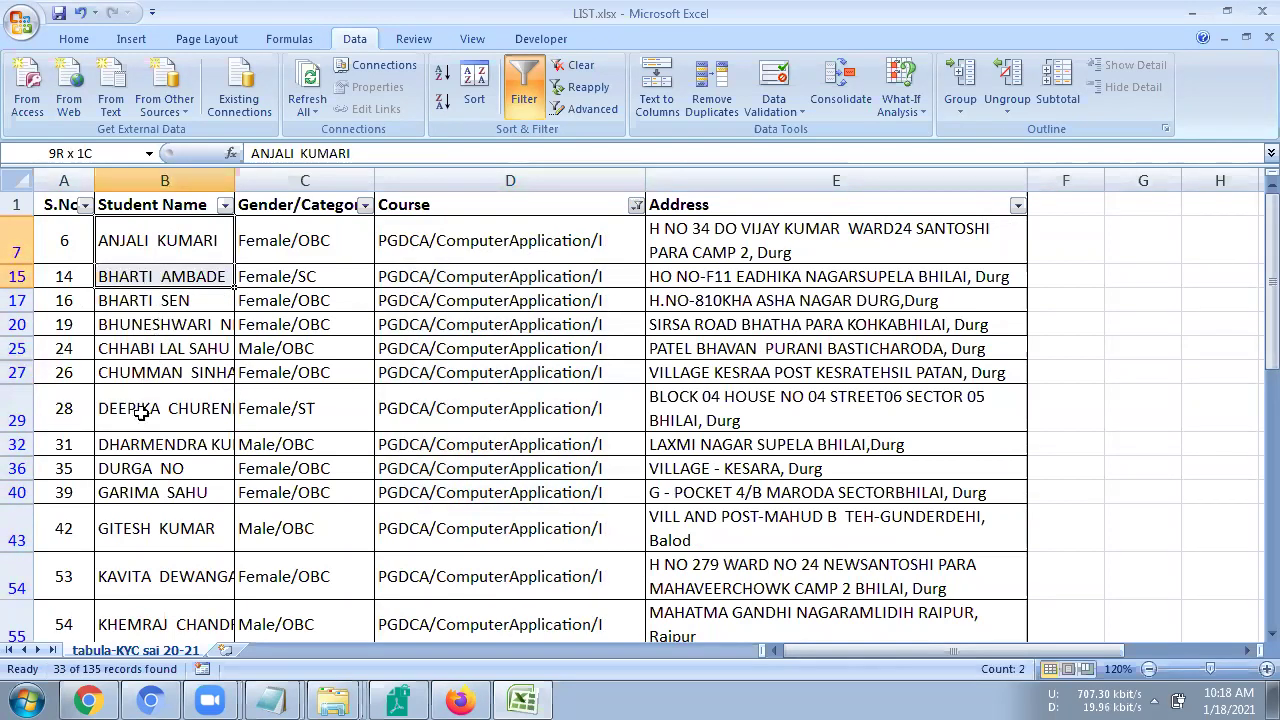
{"action": "mouse_move", "coordinate": [140, 600]}
{"action": "left_mouse_down"}
{"action": "mouse_move", "coordinate": [147, 685]}
{"action": "mouse_move", "coordinate": [153, 595]}
{"action": "left_mouse_up"}
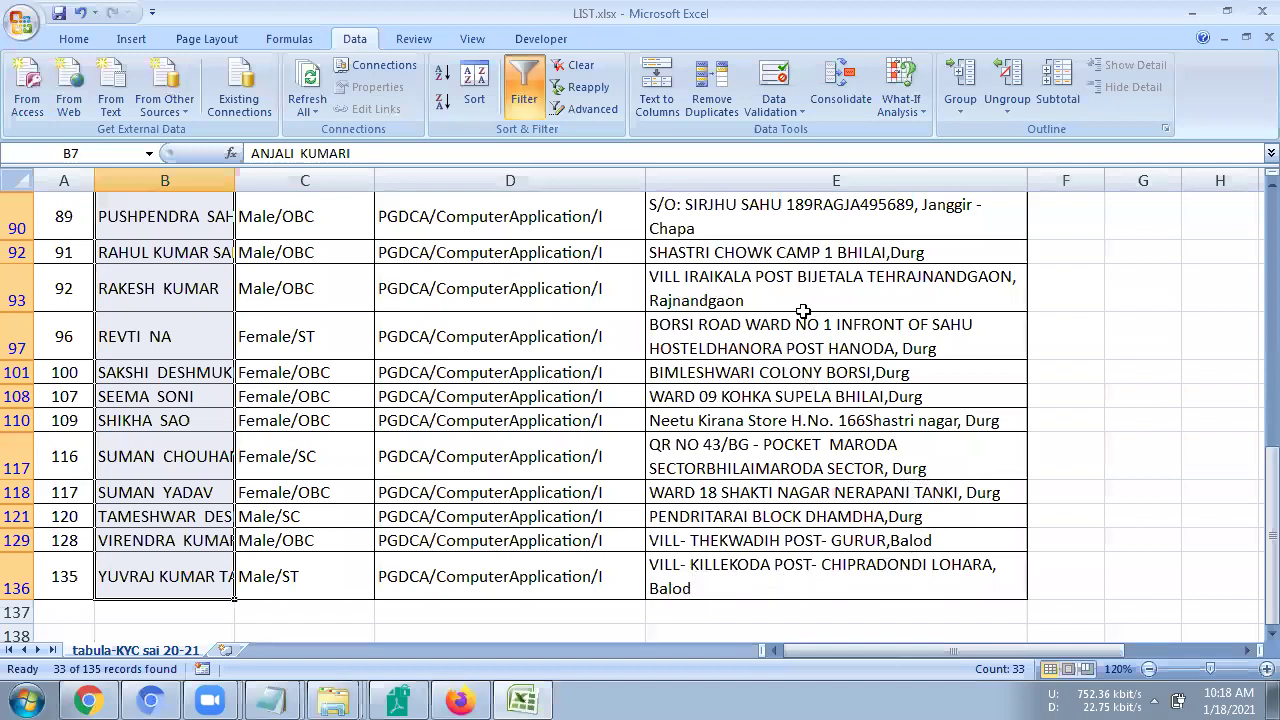
{"action": "left_click", "coordinate": [727, 228]}
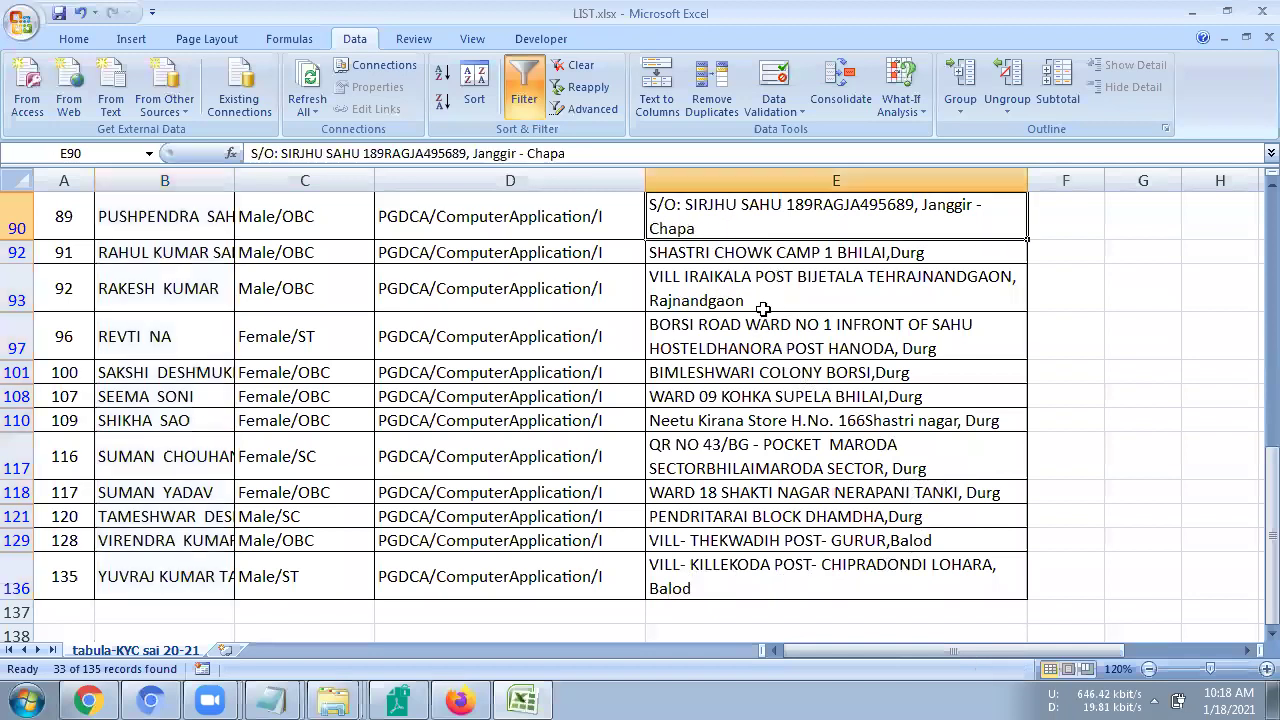
- Filter the Address column with an Ends With text filter so that only PGDCA students from Durg remain
{"action": "scroll", "coordinate": [770, 300], "scroll_direction": "up", "scroll_amount": 8}
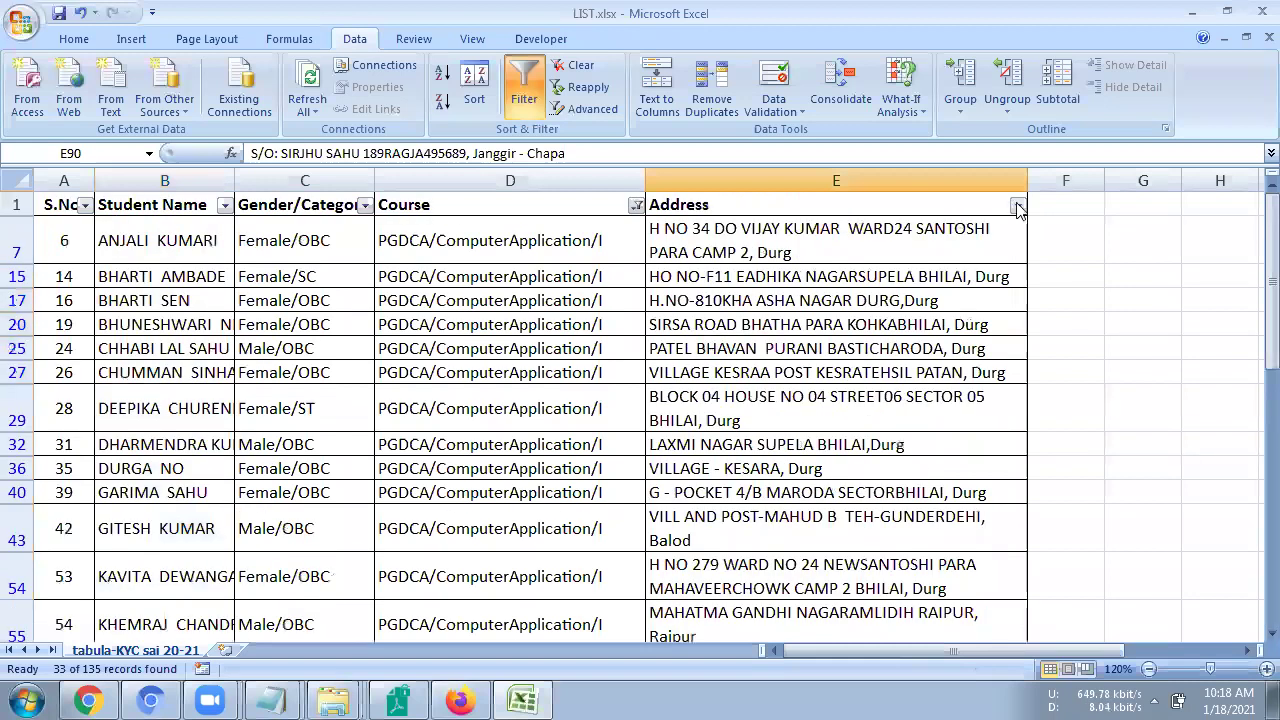
{"action": "left_click", "coordinate": [1017, 206]}
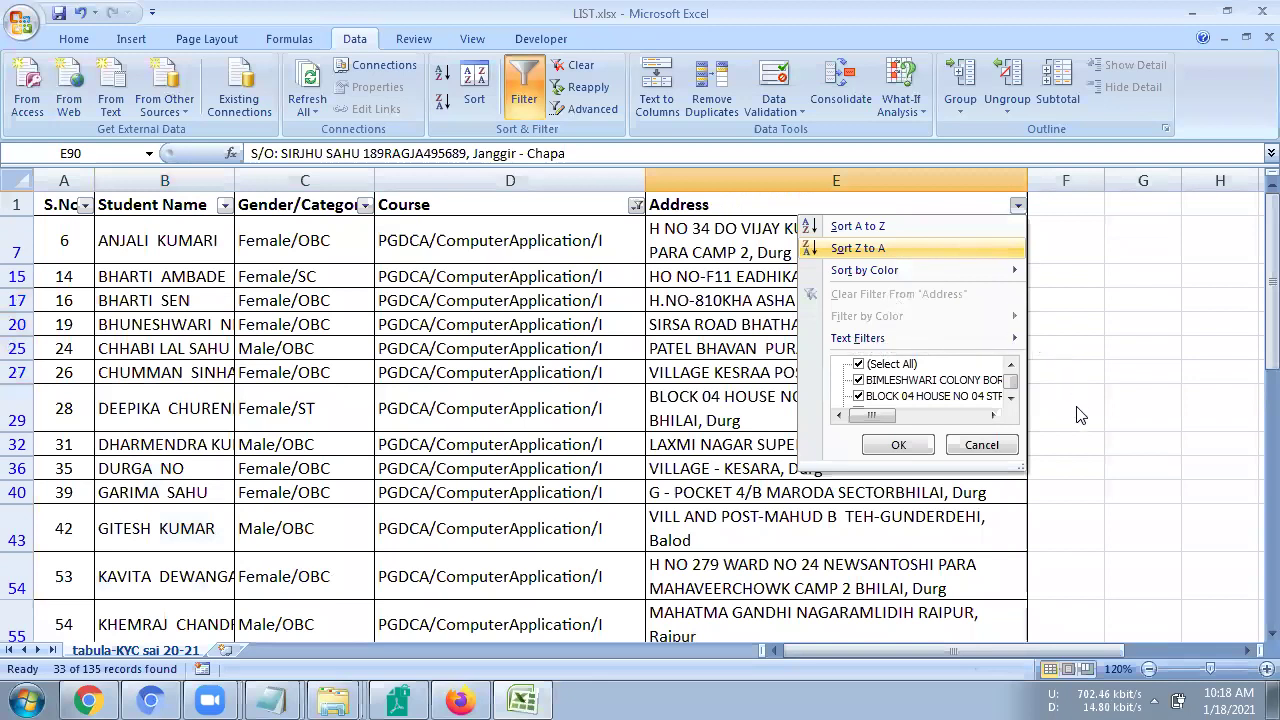
{"action": "key", "text": "f"}
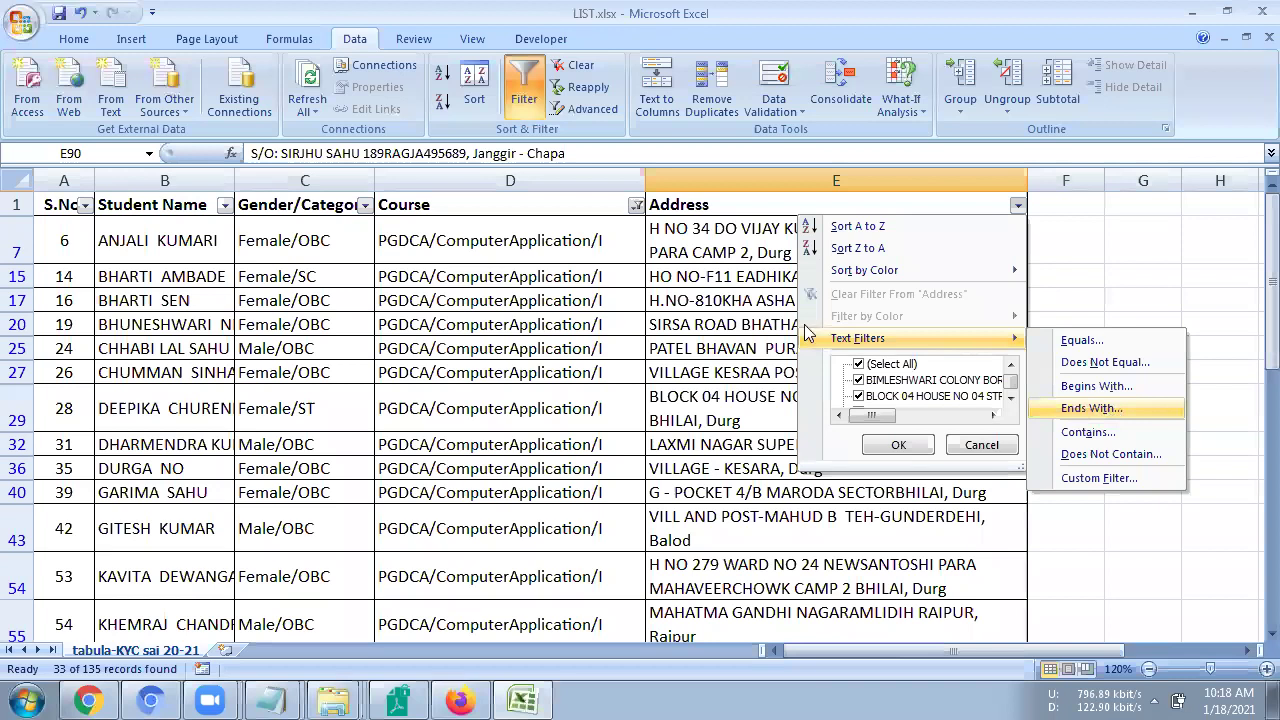
{"action": "key", "text": "Return"}
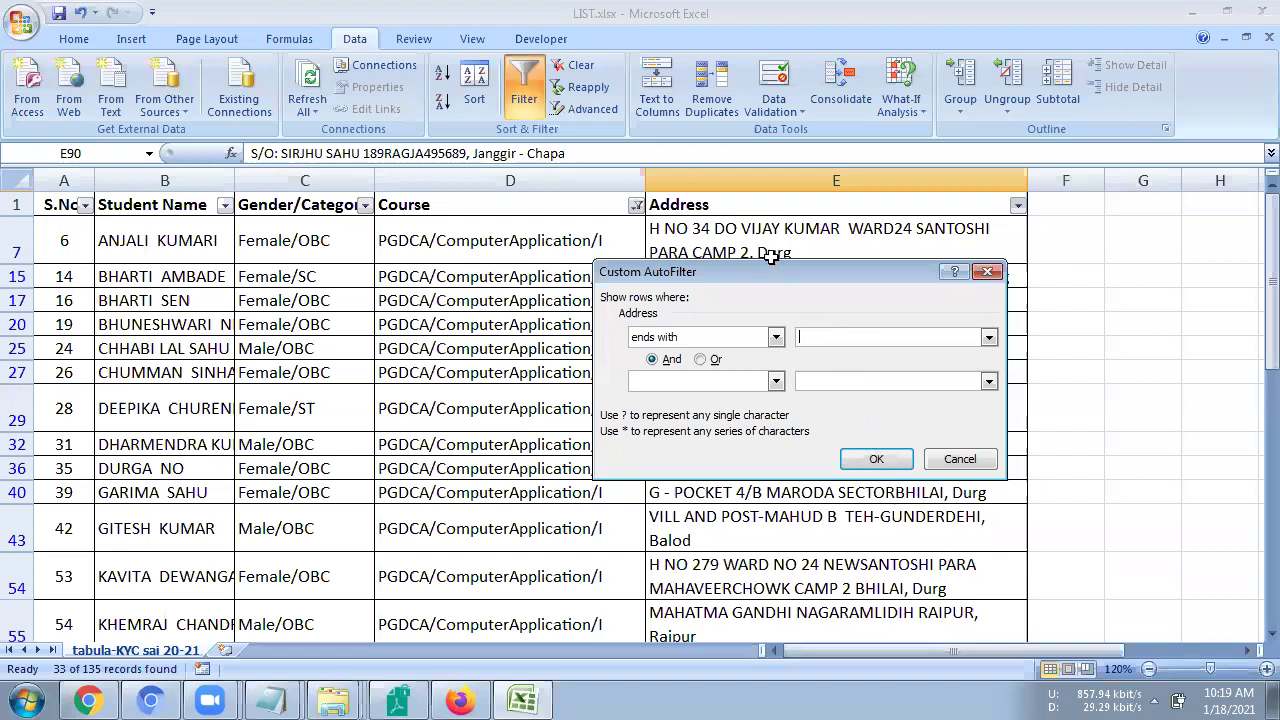
{"action": "key", "text": "Return"}
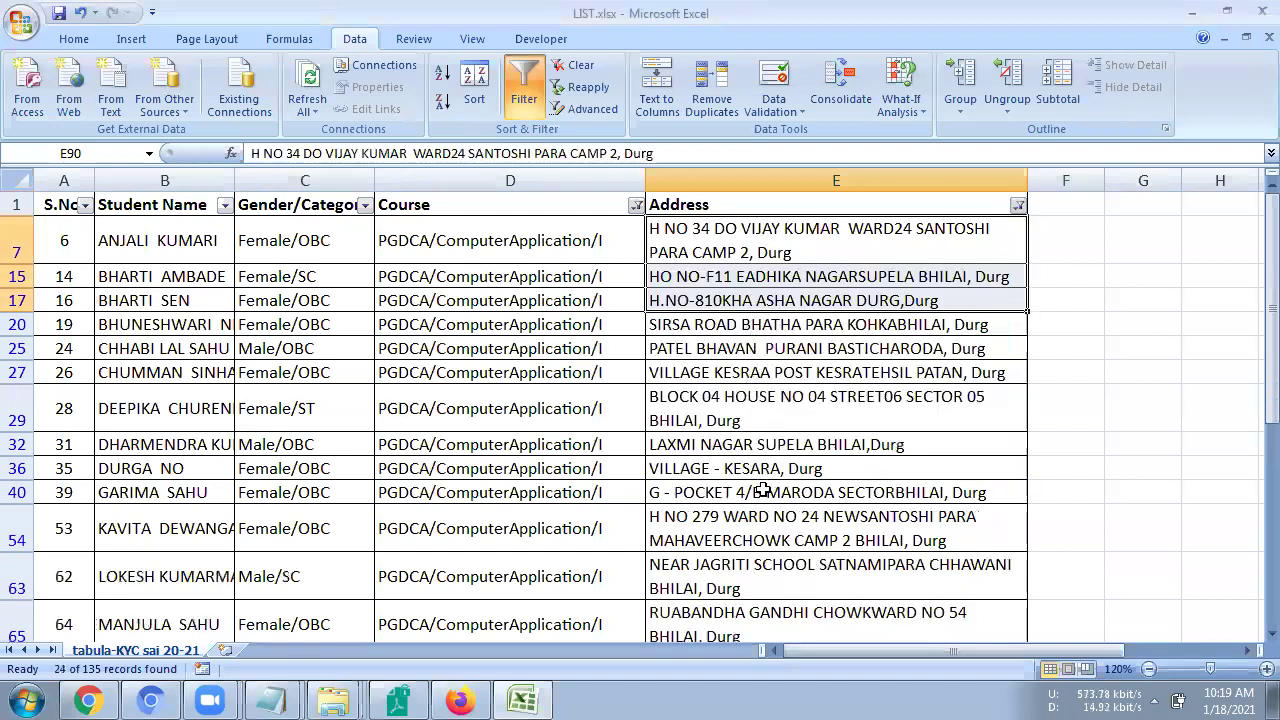
- Look through the filtered Durg addresses to the list's end and back, and select the listed students' names to count them
{"action": "scroll", "coordinate": [137, 396], "scroll_direction": "down", "scroll_amount": 6}
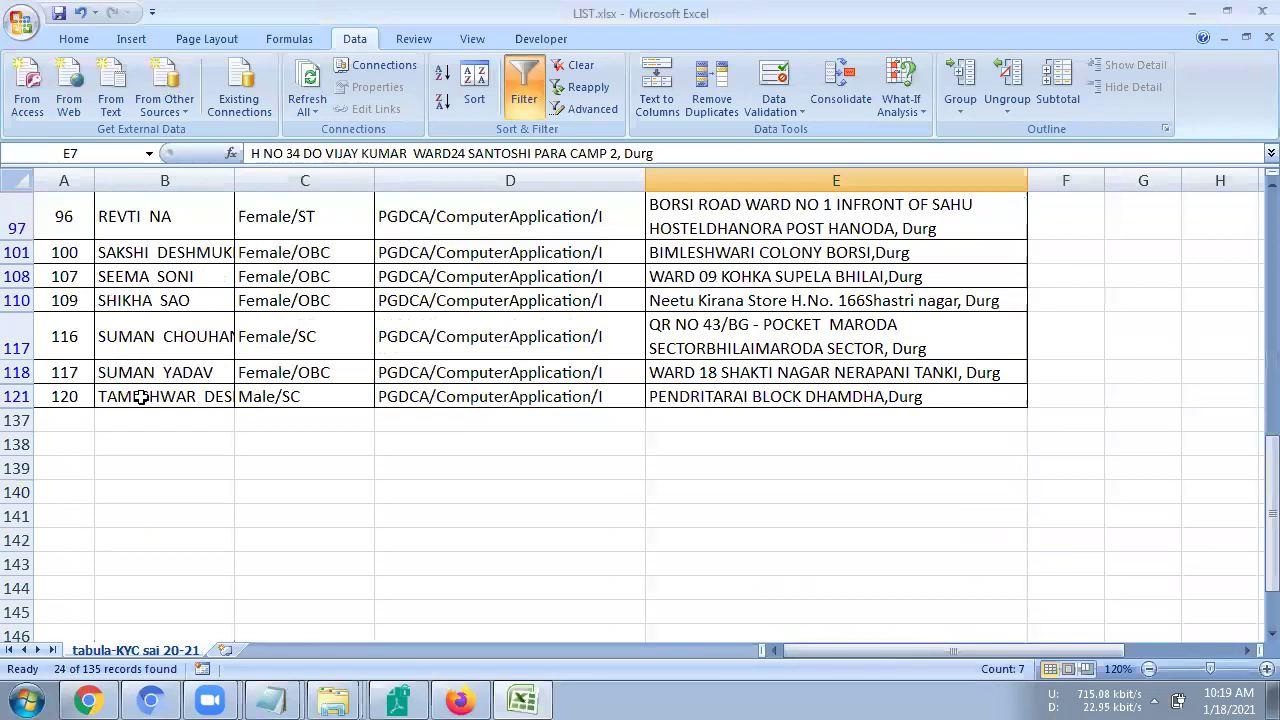
{"action": "left_click_drag", "start_coordinate": [150, 172], "coordinate": [143, 228]}
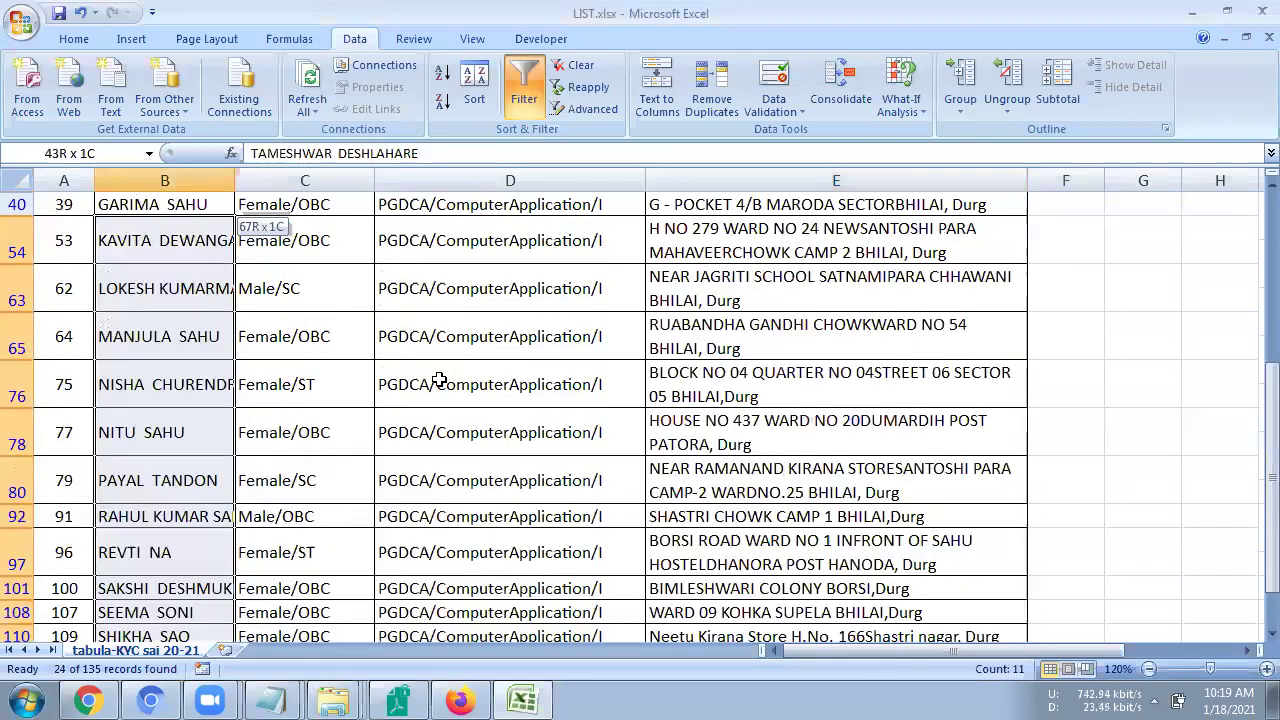
{"action": "key", "text": "ctrl+shift+Up"}
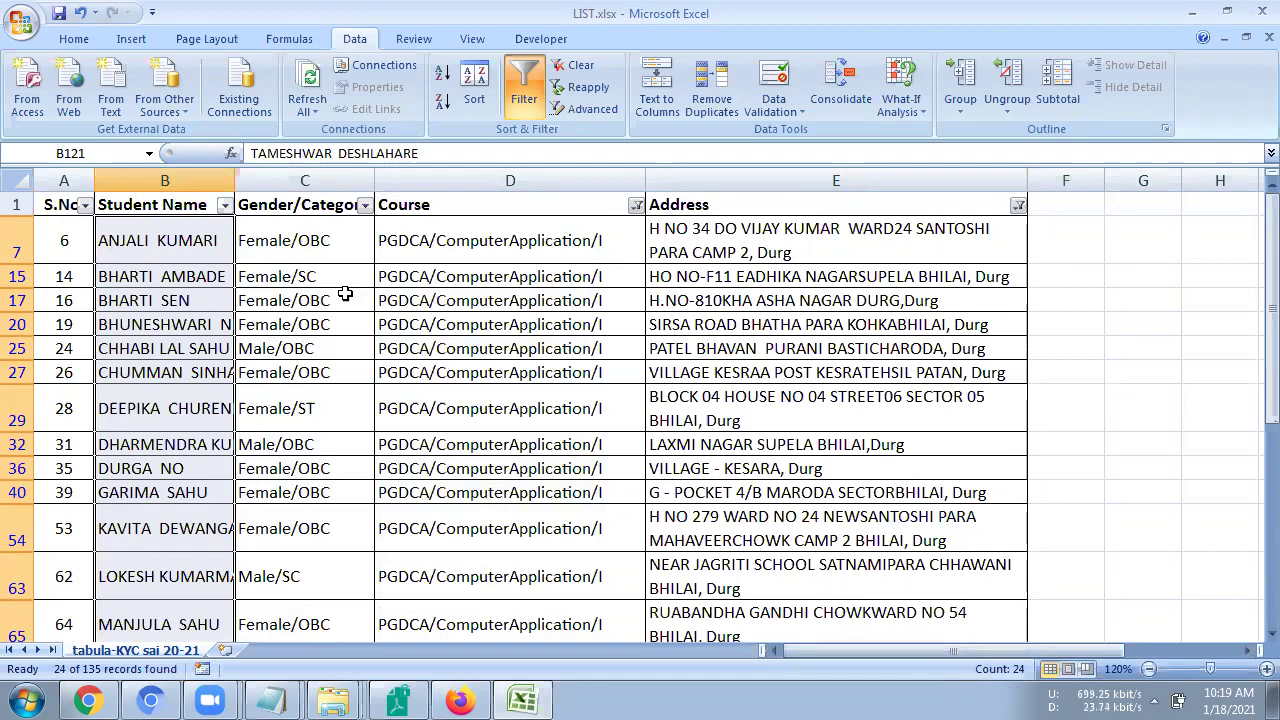
{"action": "left_click", "coordinate": [200, 241]}
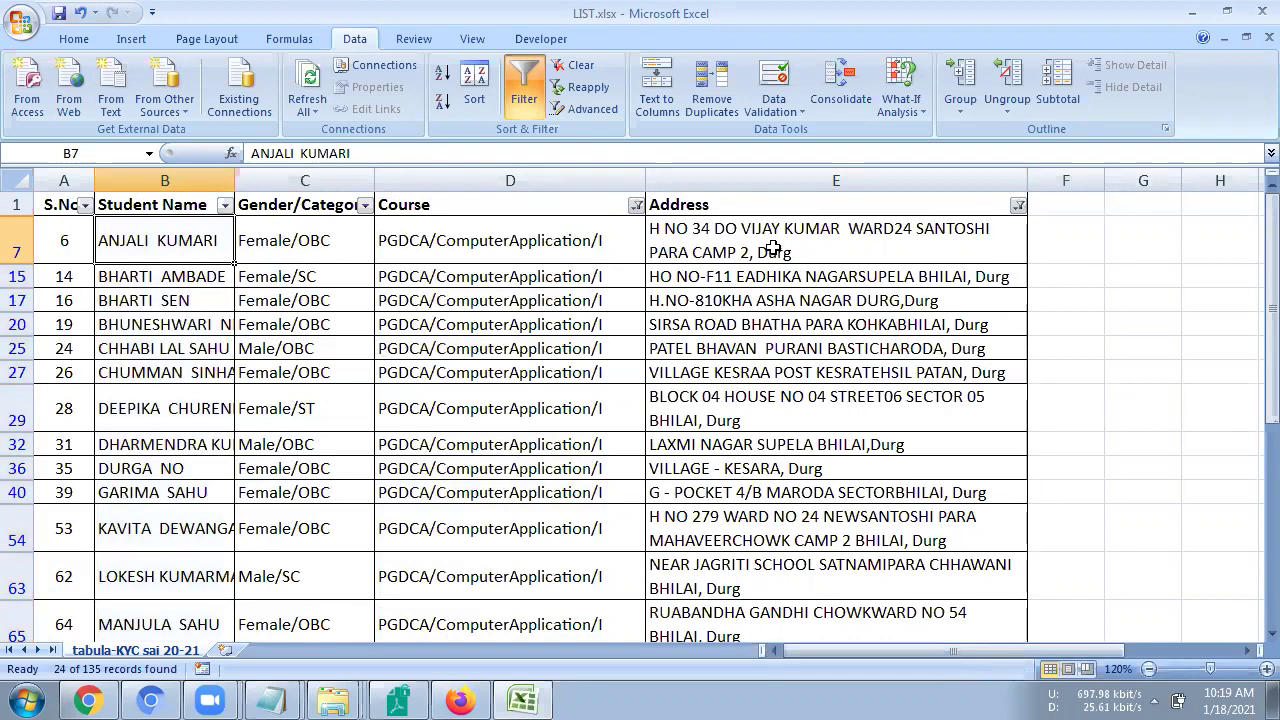
{"action": "scroll", "coordinate": [779, 496], "scroll_direction": "down", "scroll_amount": 4}
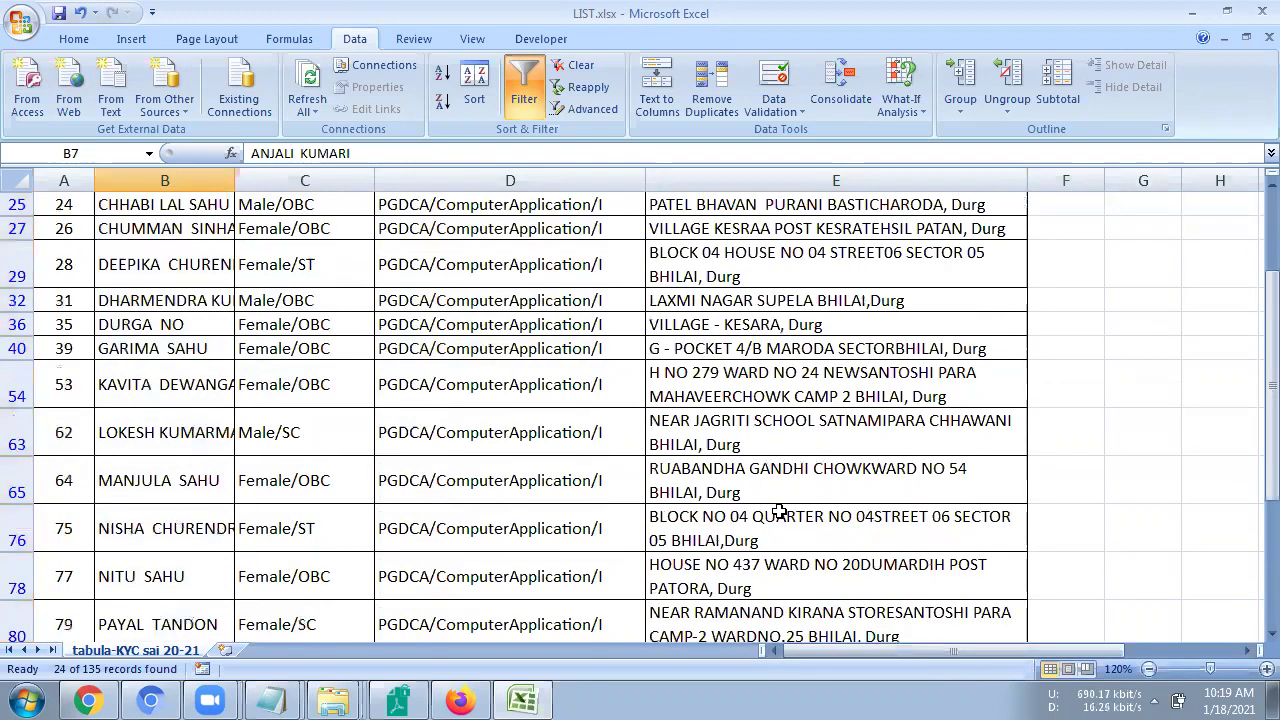
{"action": "scroll", "coordinate": [779, 512], "scroll_direction": "down", "scroll_amount": 3}
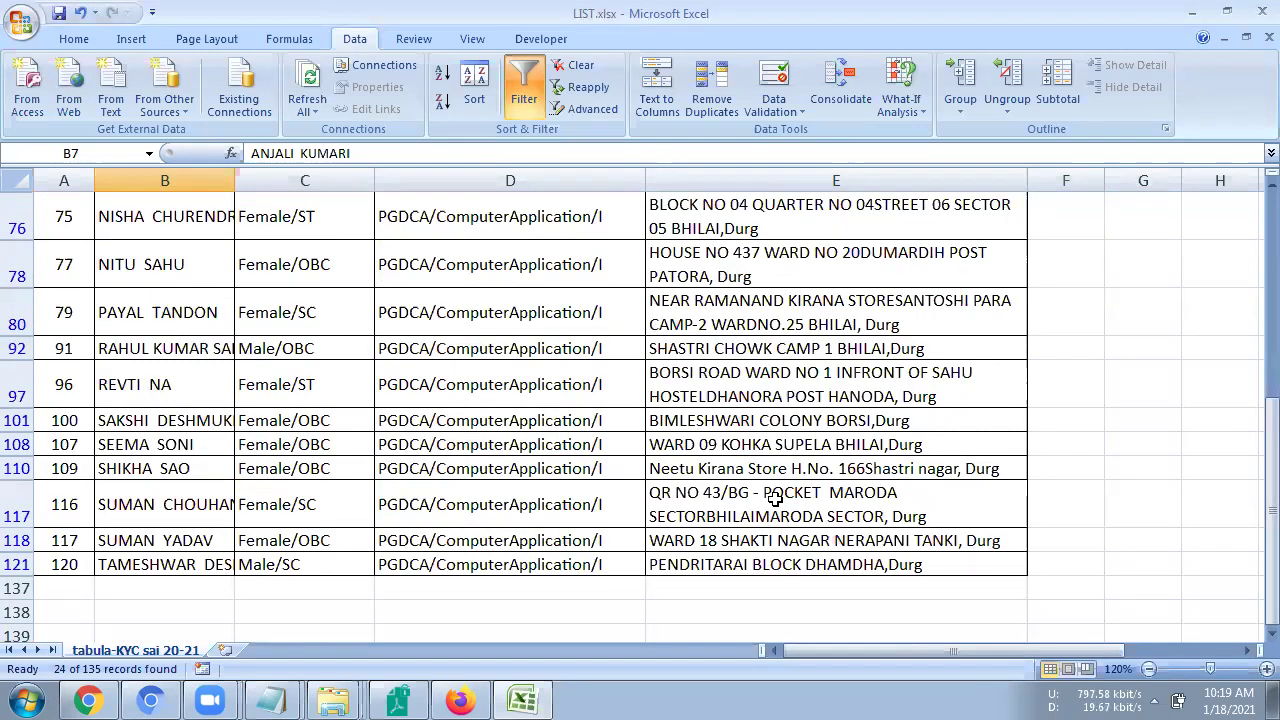
{"action": "scroll", "coordinate": [777, 474], "scroll_direction": "up", "scroll_amount": 2}
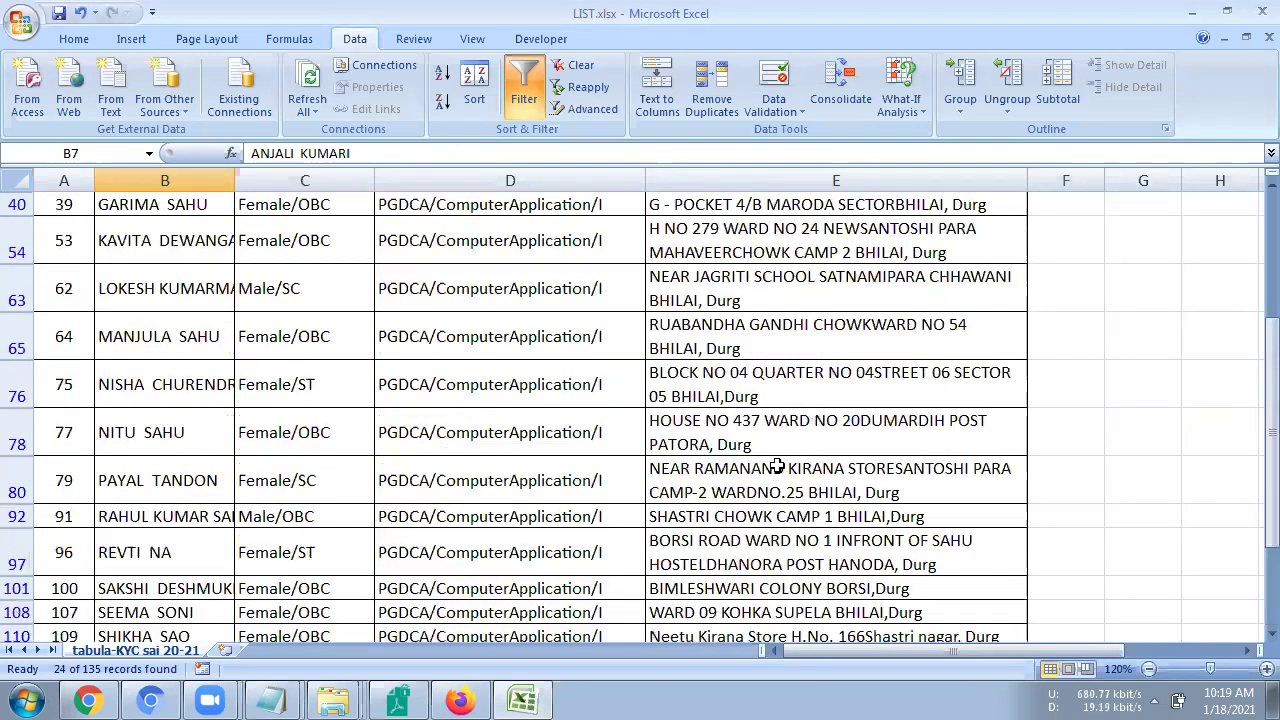
{"action": "scroll", "coordinate": [777, 467], "scroll_direction": "up", "scroll_amount": 3}
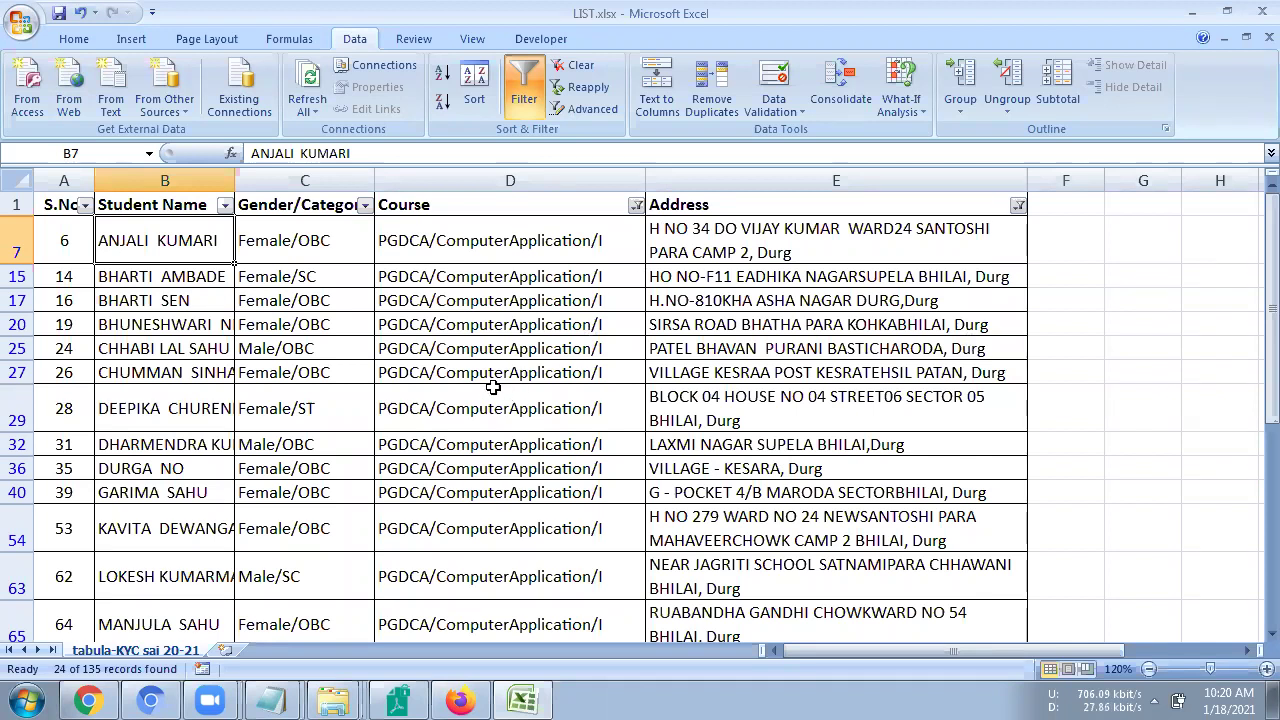
- Examine the number filter options of the S.No. column and the text filter options of the Address column
{"action": "left_click", "coordinate": [85, 205]}
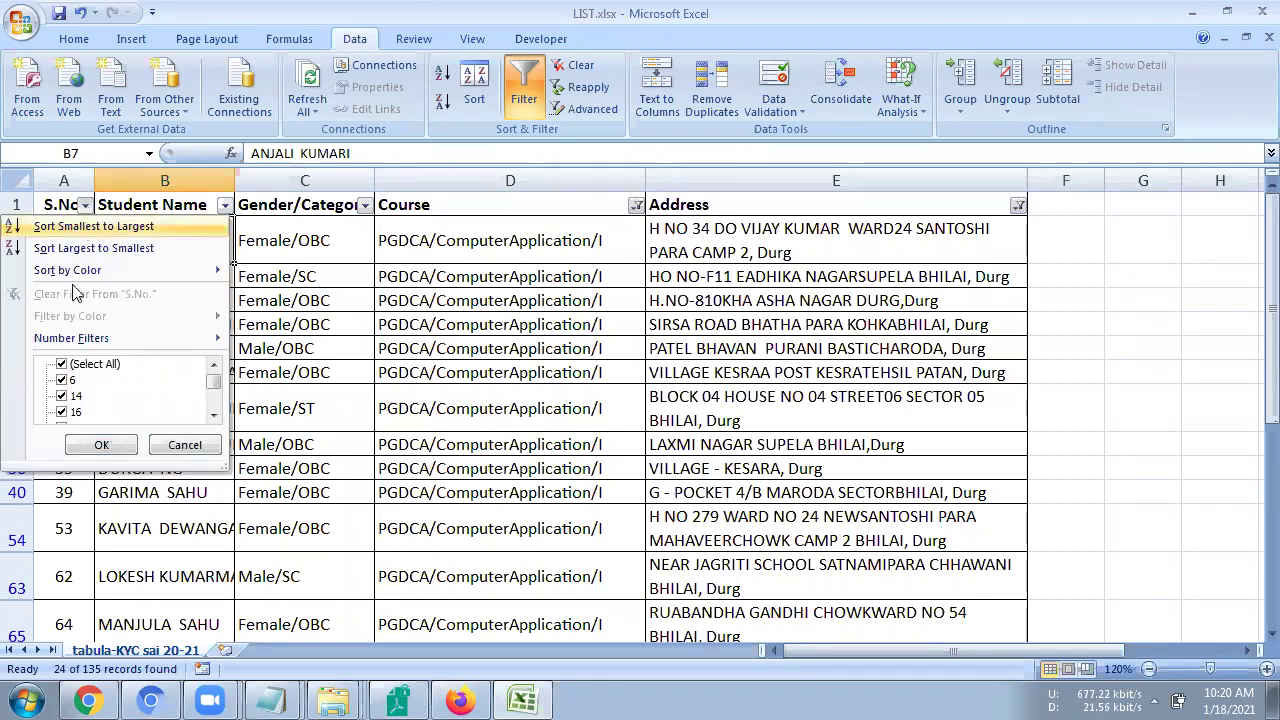
{"action": "mouse_move", "coordinate": [74, 346]}
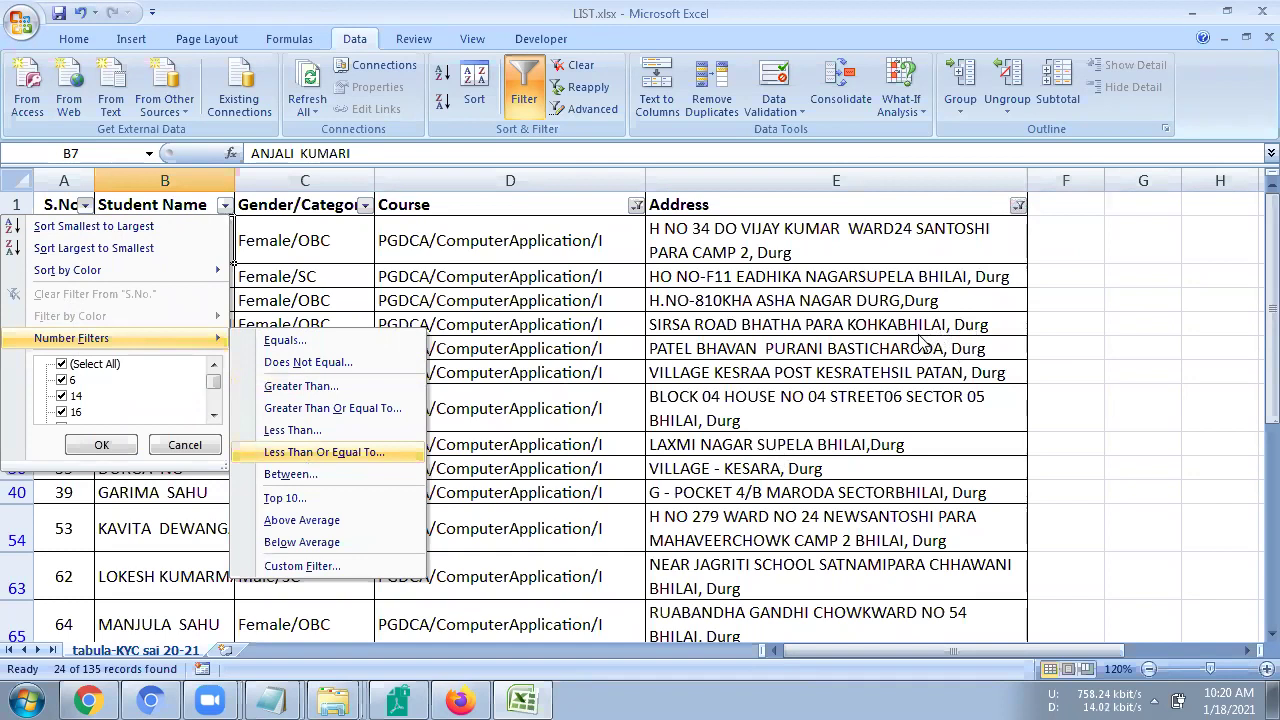
{"action": "mouse_move", "coordinate": [920, 340]}
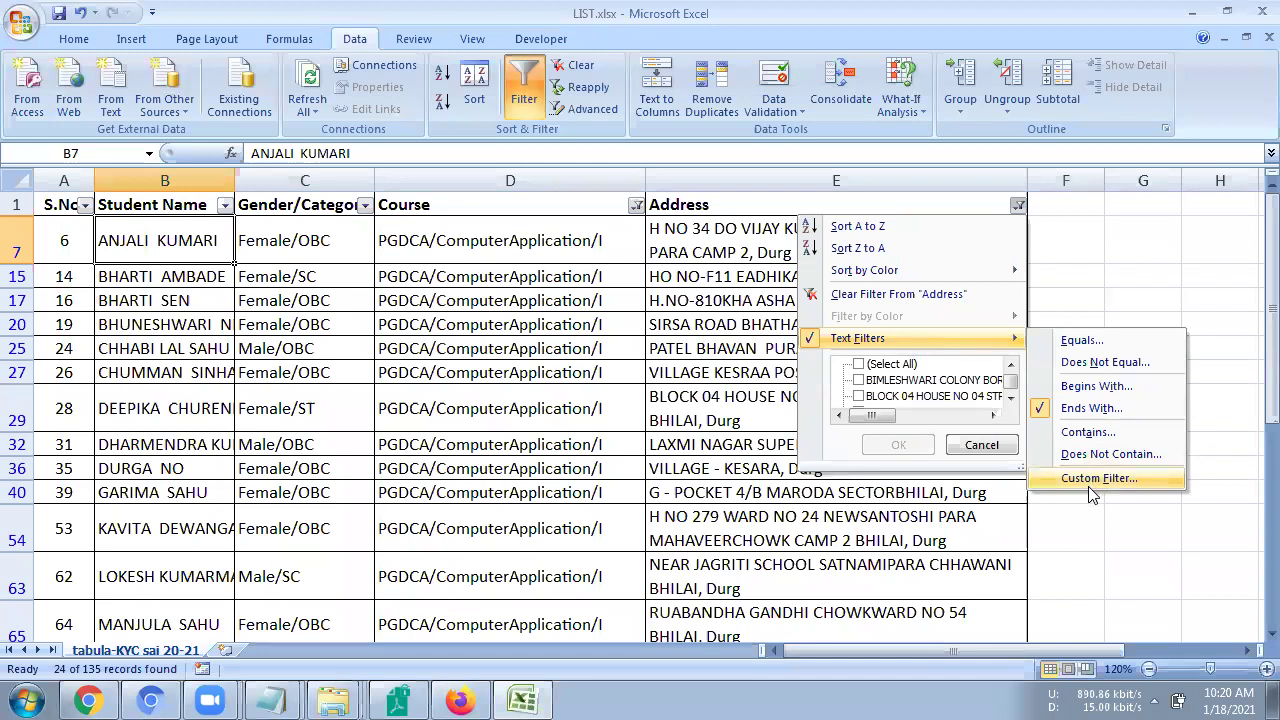
{"action": "left_click", "coordinate": [776, 506]}
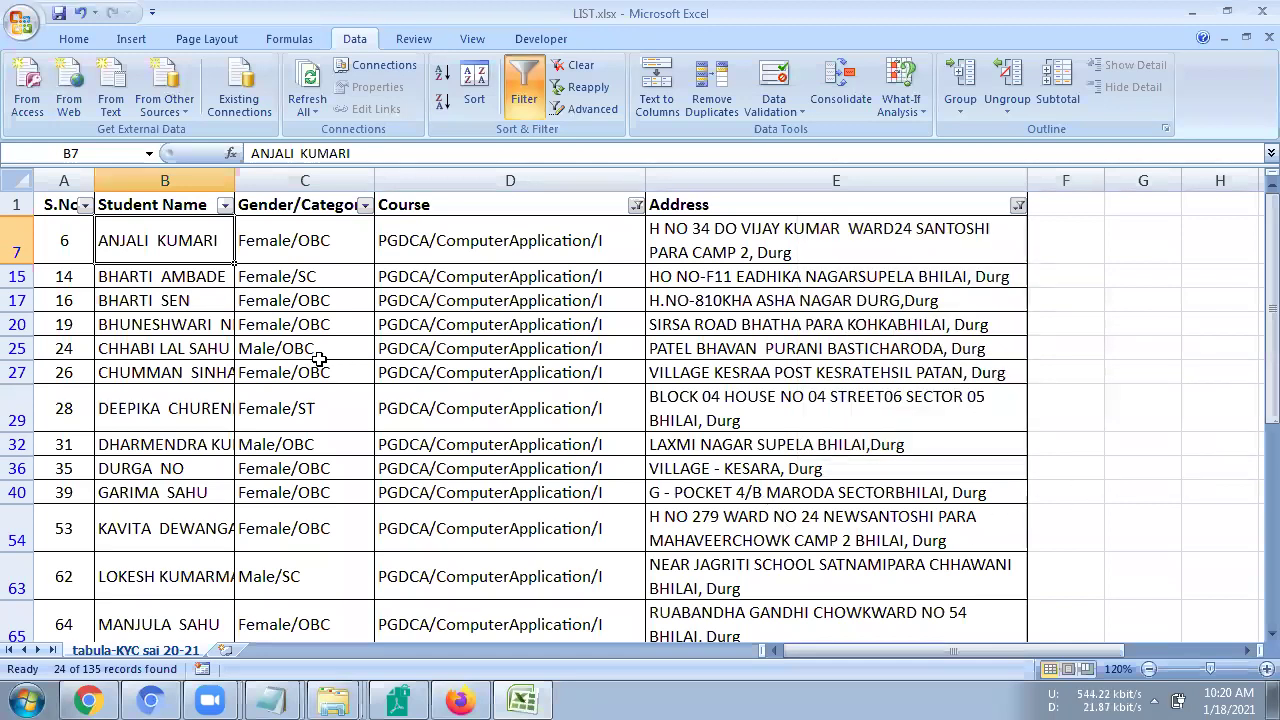
- Examine the first filtered student's record from the name across to the address
{"action": "scroll", "coordinate": [330, 352], "scroll_direction": "down", "scroll_amount": 2}
{"action": "scroll", "coordinate": [312, 348], "scroll_direction": "up", "scroll_amount": 2}
{"action": "key", "text": "Right"}
{"action": "key", "text": "Right"}
{"action": "key", "text": "Right"}
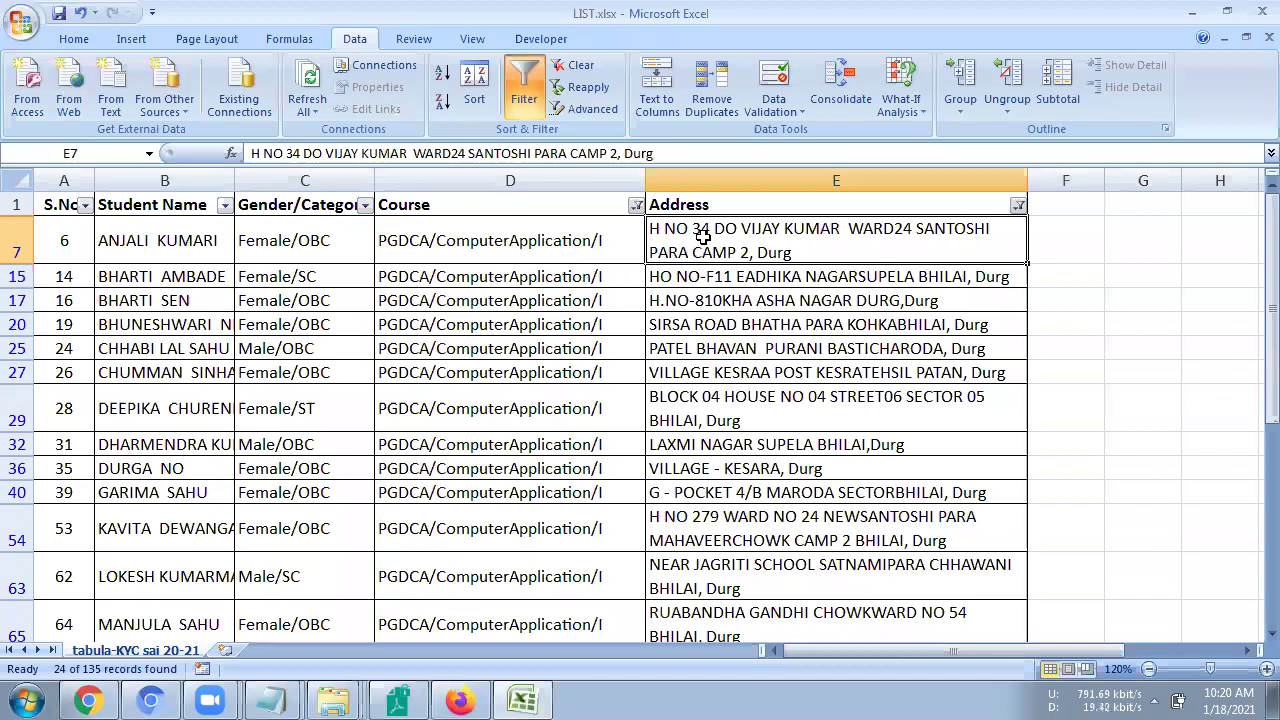
{"action": "left_click", "coordinate": [150, 240]}
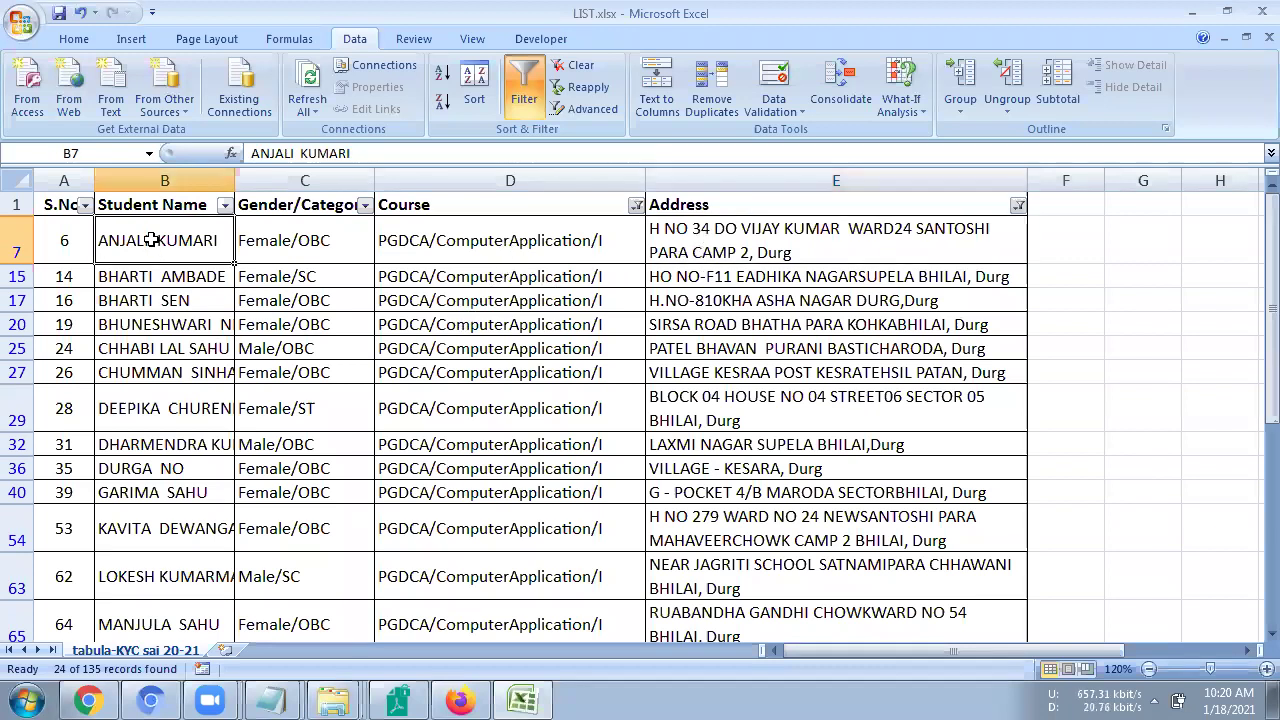
- Select all values in the Course and Address filters so that every student record is shown
{"action": "left_click", "coordinate": [636, 207]}
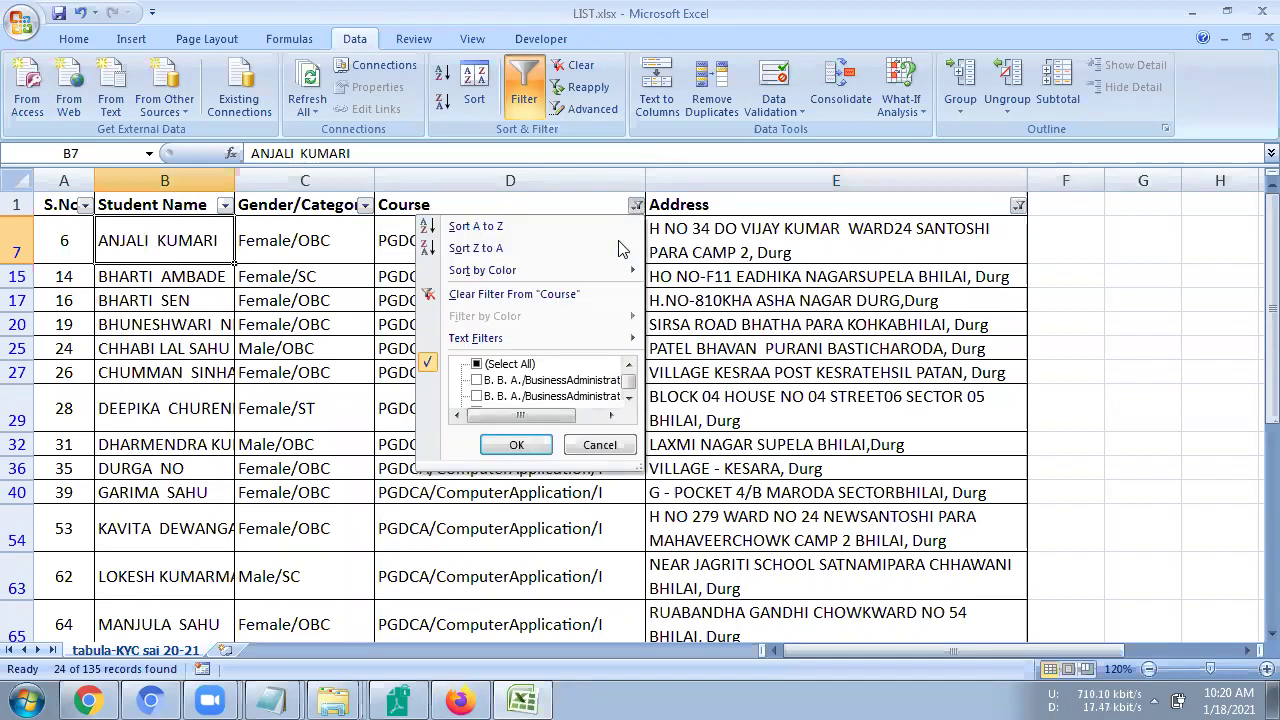
{"action": "left_click", "coordinate": [500, 366]}
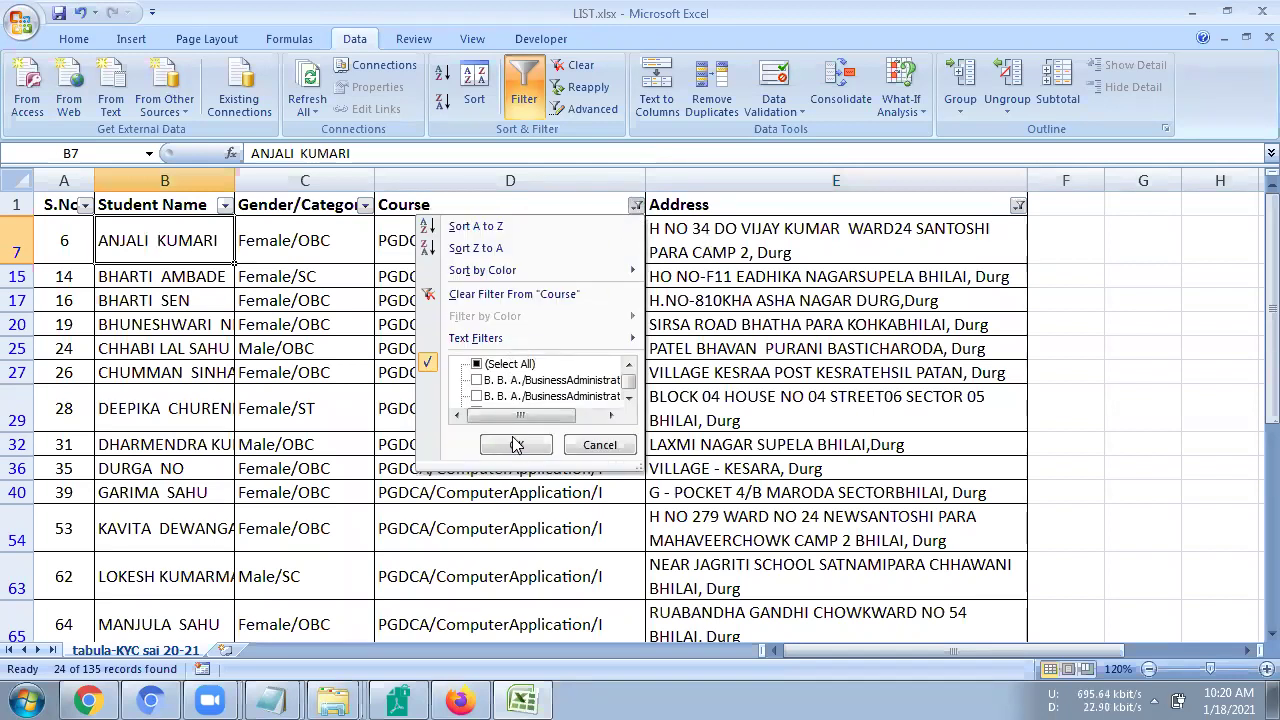
{"action": "left_click", "coordinate": [516, 444]}
{"action": "left_click", "coordinate": [1020, 205]}
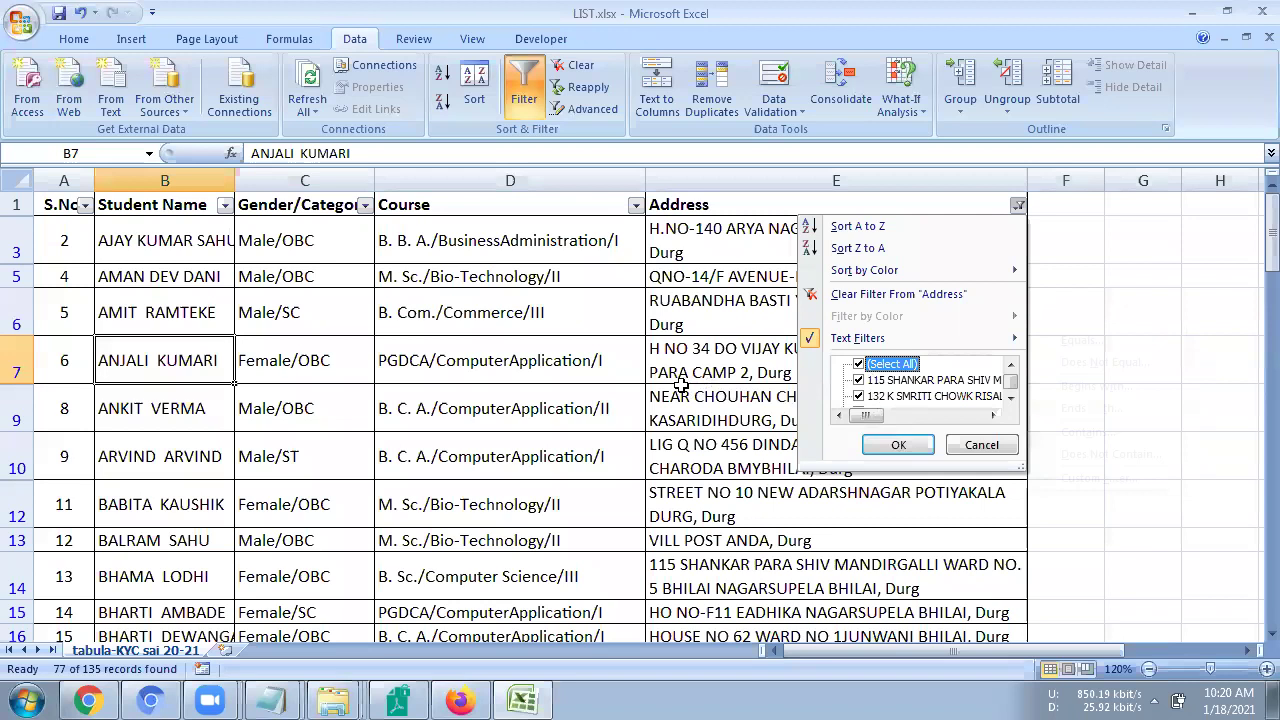
{"action": "key", "text": "Return"}
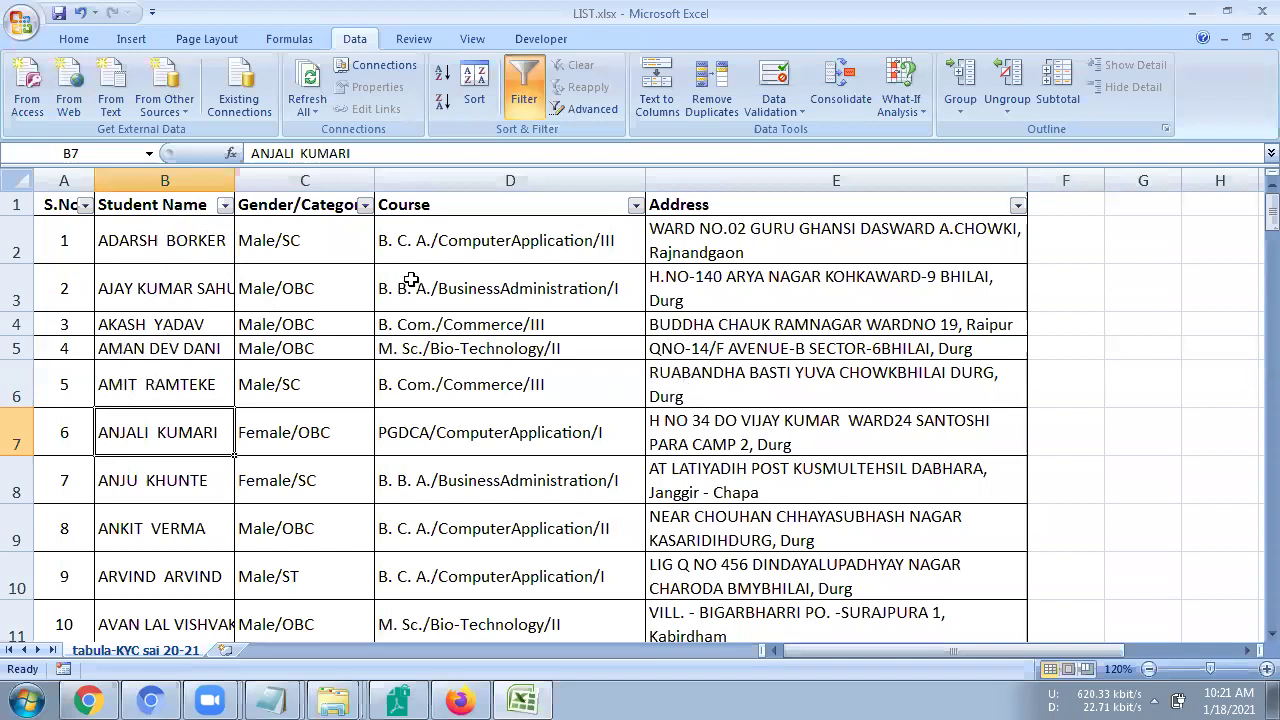
- Examine the first student's course entry and the names of the first seven students in the unfiltered list
{"action": "left_click", "coordinate": [446, 240]}
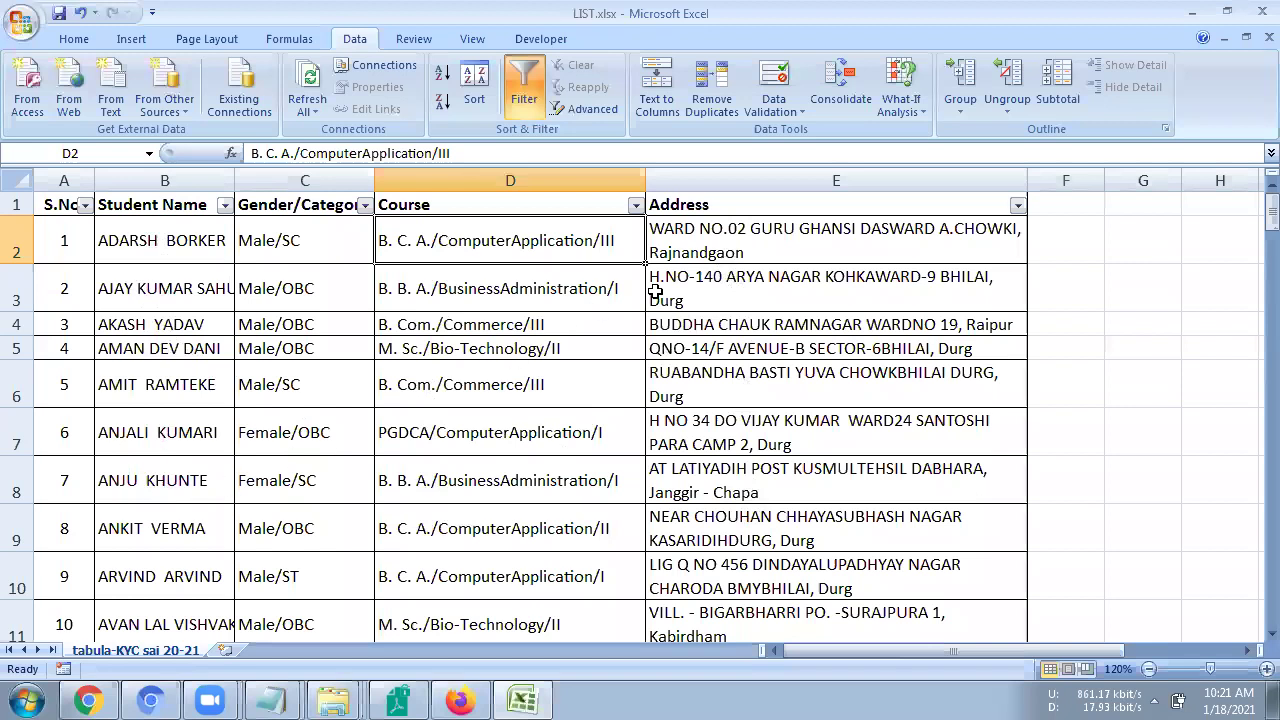
{"action": "key", "text": "Left"}
{"action": "key", "text": "Left"}
{"action": "key", "text": "shift+Down"}
{"action": "key", "text": "shift+Down"}
{"action": "key", "text": "shift+Down"}
{"action": "key", "text": "shift+Down"}
{"action": "key", "text": "shift+Down"}
{"action": "key", "text": "shift+Down"}
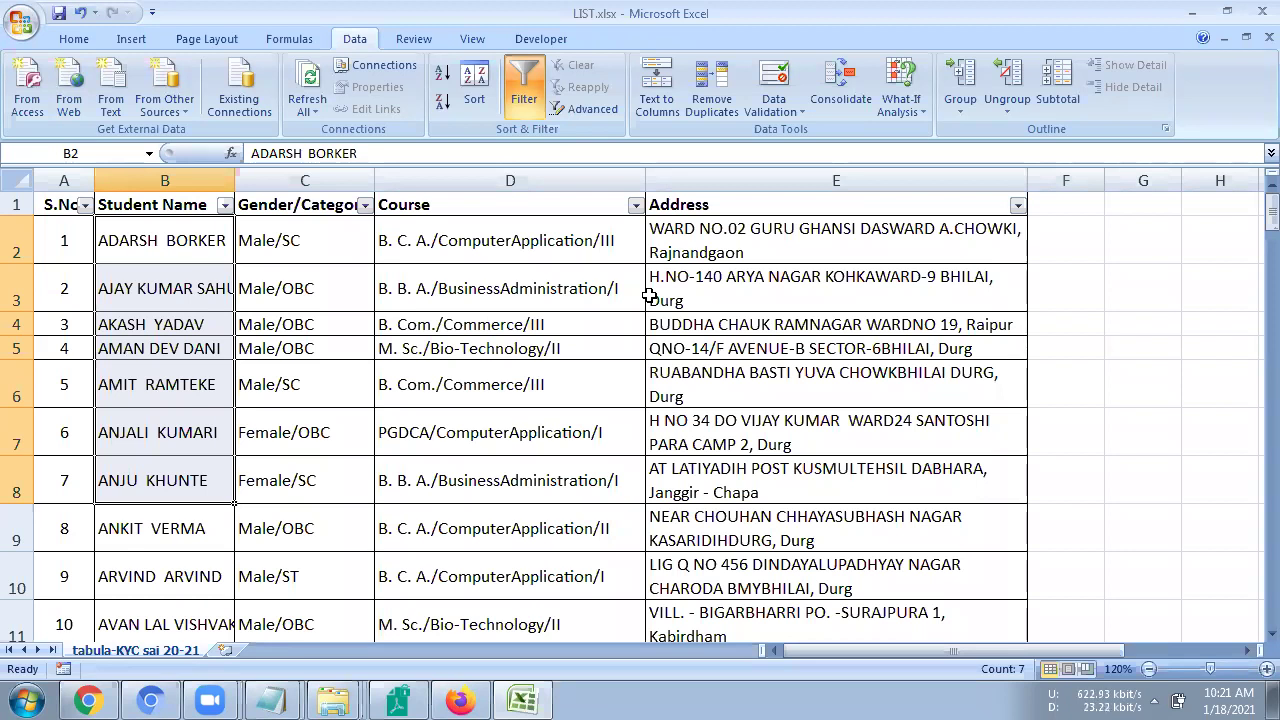
{"action": "left_click", "coordinate": [540, 237]}
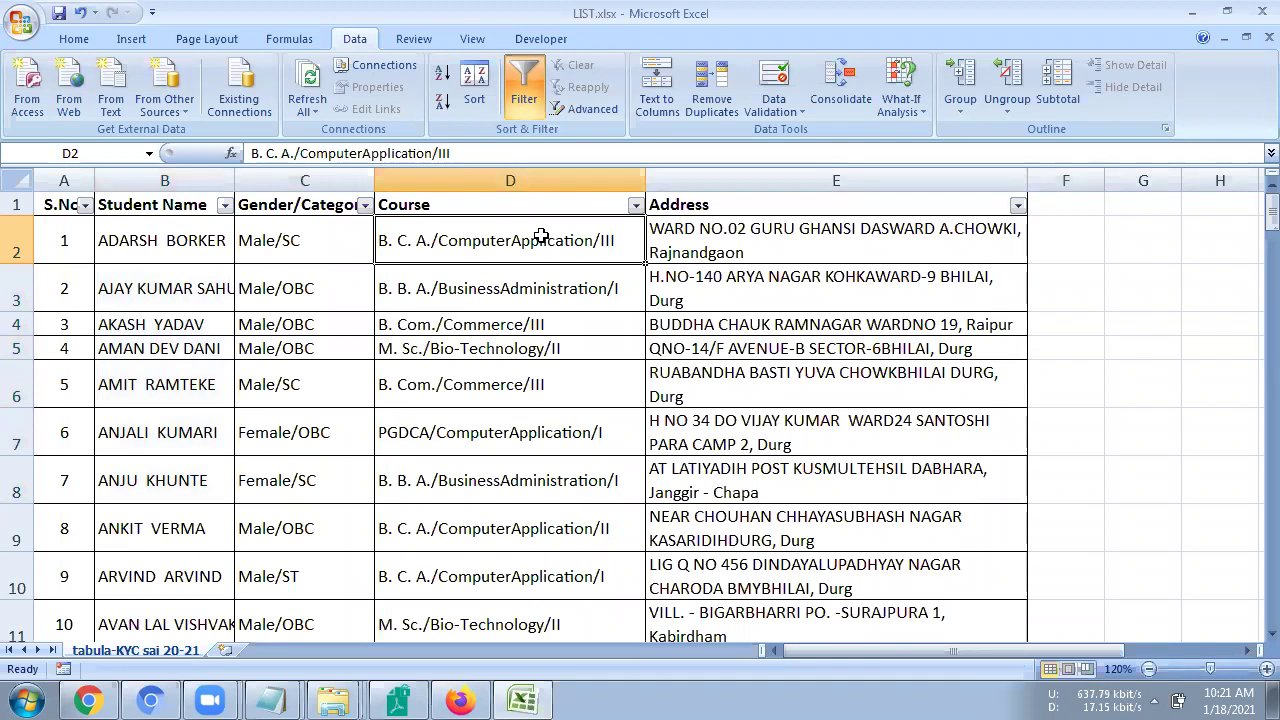
{"action": "left_click", "coordinate": [637, 206]}
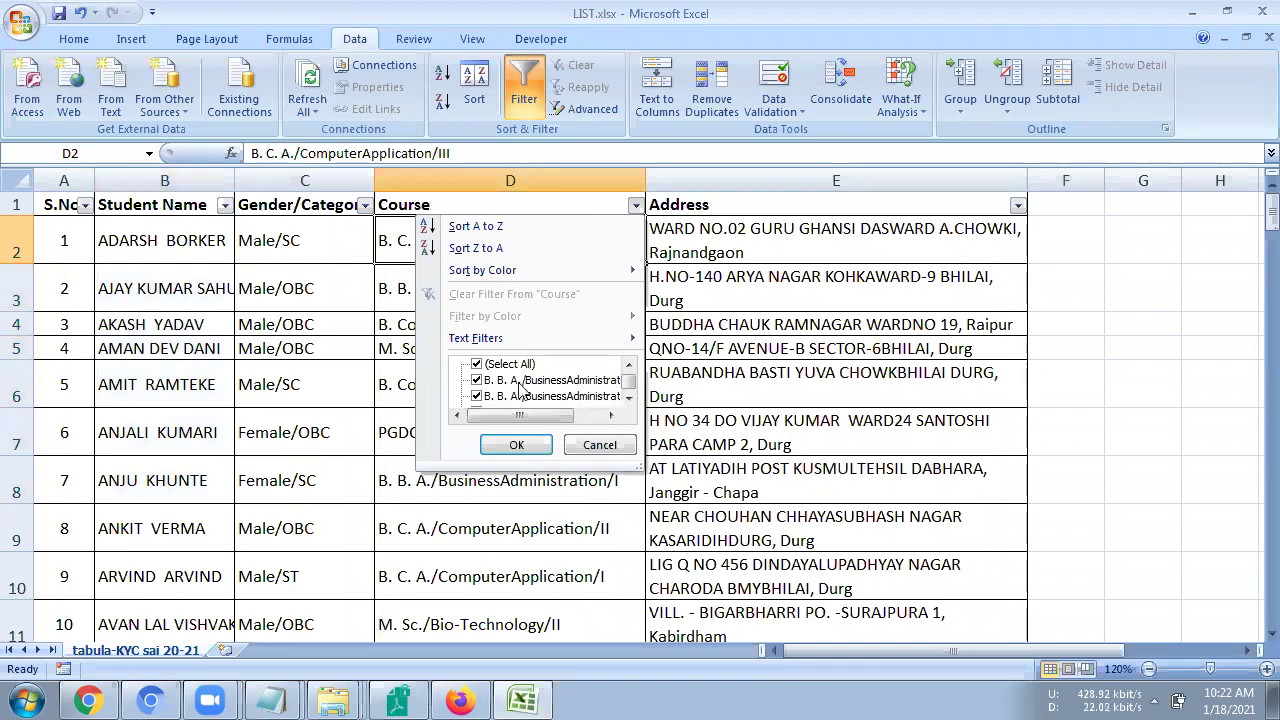
{"action": "left_click", "coordinate": [603, 398]}
{"action": "left_click", "coordinate": [508, 364]}
{"action": "left_click", "coordinate": [508, 364]}
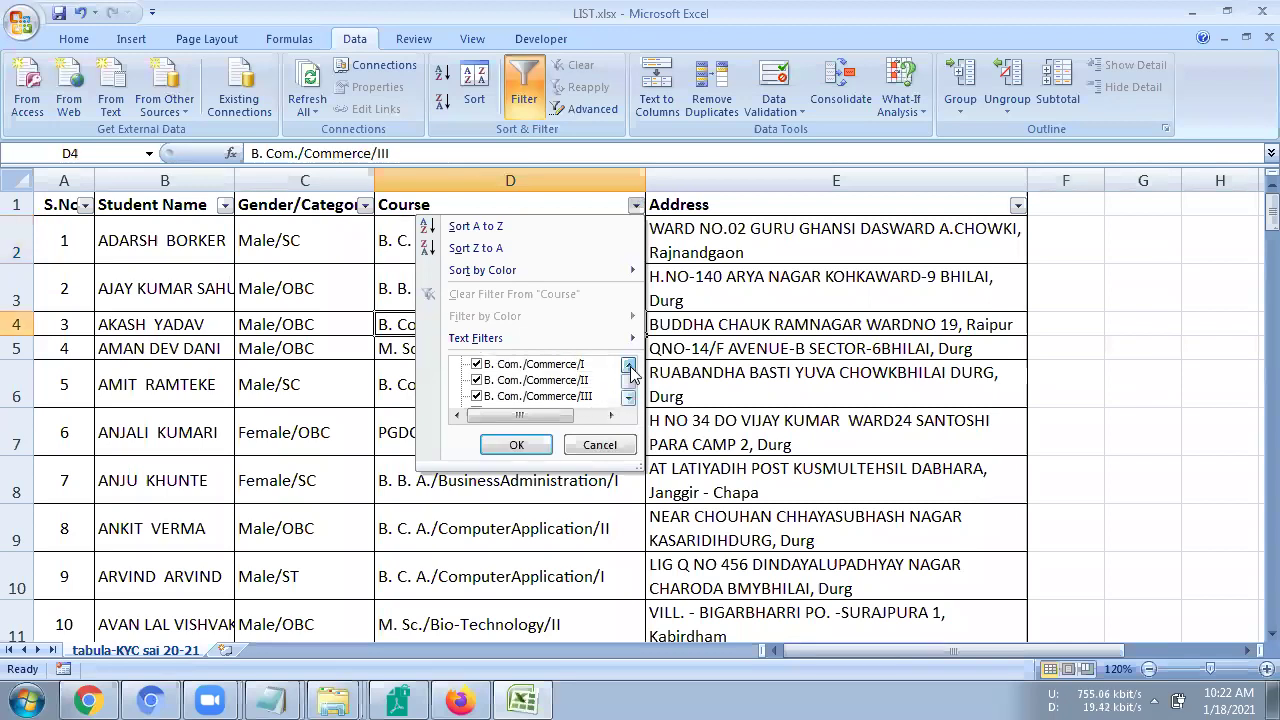
- Filter the Course column to show only the PGDCA/ComputerApplication/I entry, with all other courses excluded
{"action": "left_click", "coordinate": [629, 365]}
{"action": "left_click", "coordinate": [629, 365]}
{"action": "left_click", "coordinate": [510, 366]}
{"action": "left_click", "coordinate": [629, 397]}
{"action": "left_click", "coordinate": [629, 397]}
{"action": "left_click", "coordinate": [629, 397]}
{"action": "left_click", "coordinate": [629, 397]}
{"action": "left_click", "coordinate": [629, 397]}
{"action": "left_click", "coordinate": [629, 397]}
{"action": "left_click", "coordinate": [629, 397]}
{"action": "left_click", "coordinate": [530, 396]}
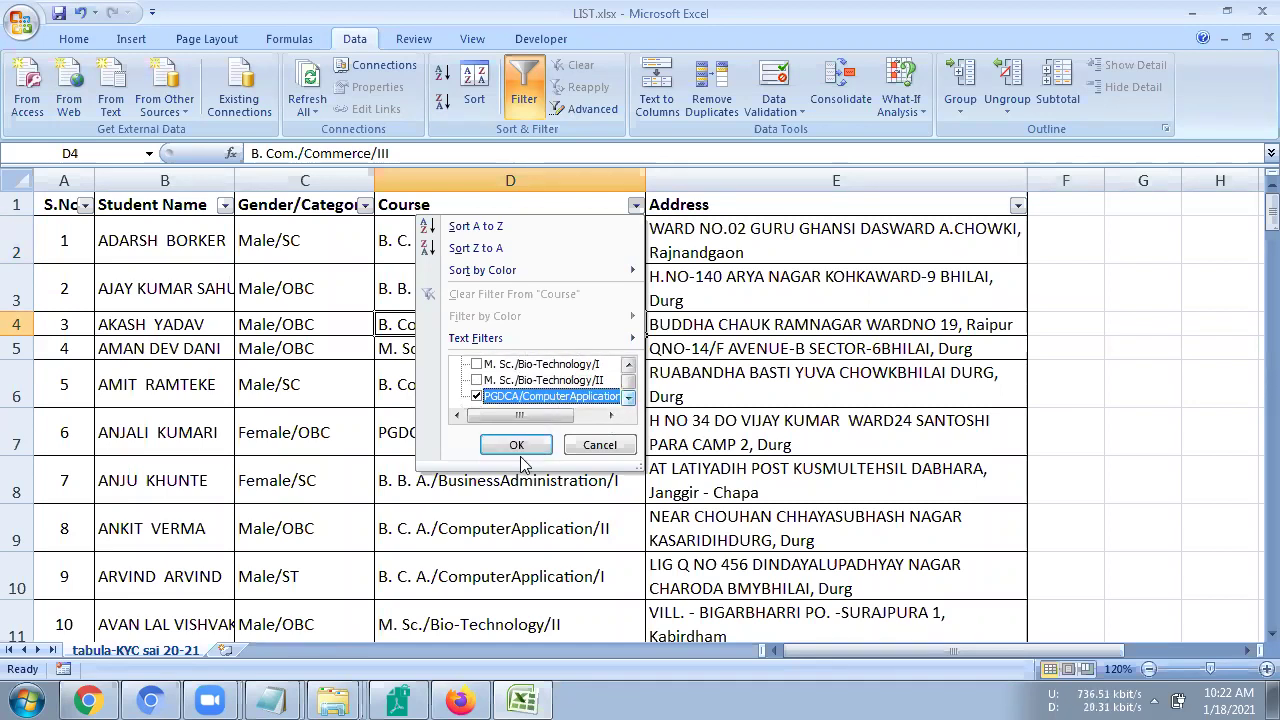
{"action": "left_click", "coordinate": [516, 444]}
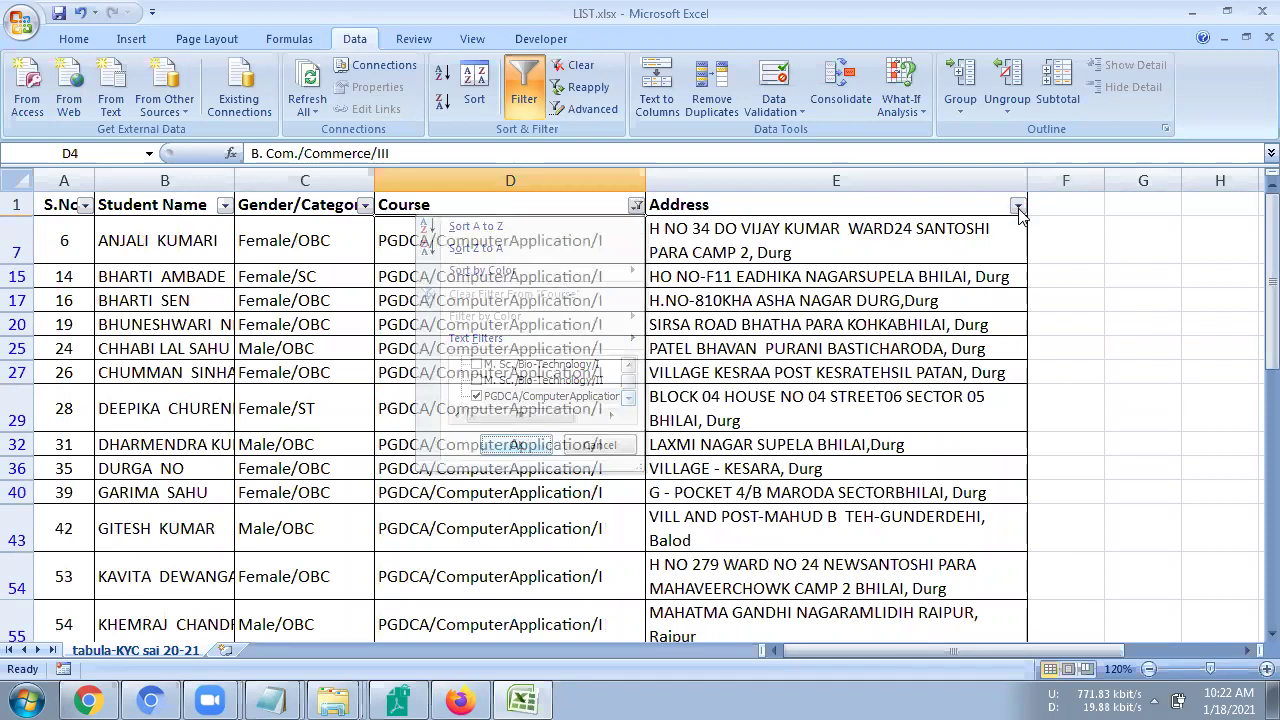
- Filter the Address column with an "ends with" condition so that only addresses ending in Durg are shown
{"action": "left_click", "coordinate": [882, 365]}
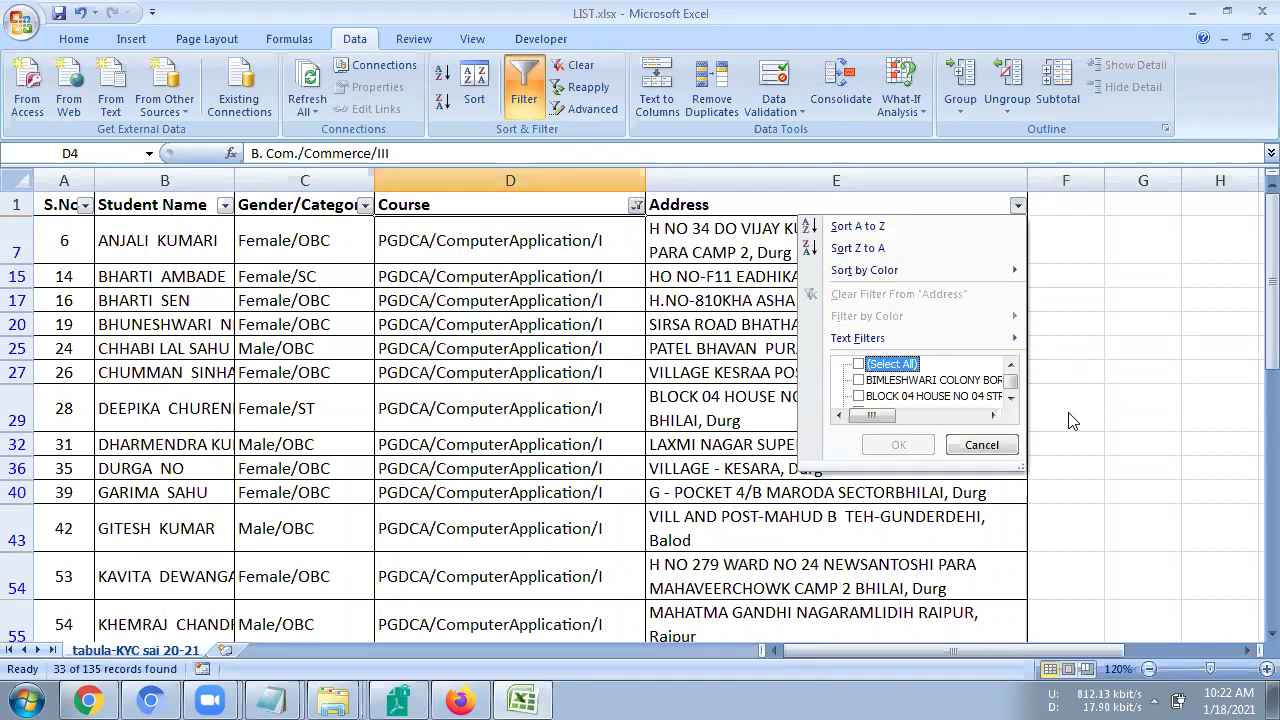
{"action": "left_click", "coordinate": [828, 338]}
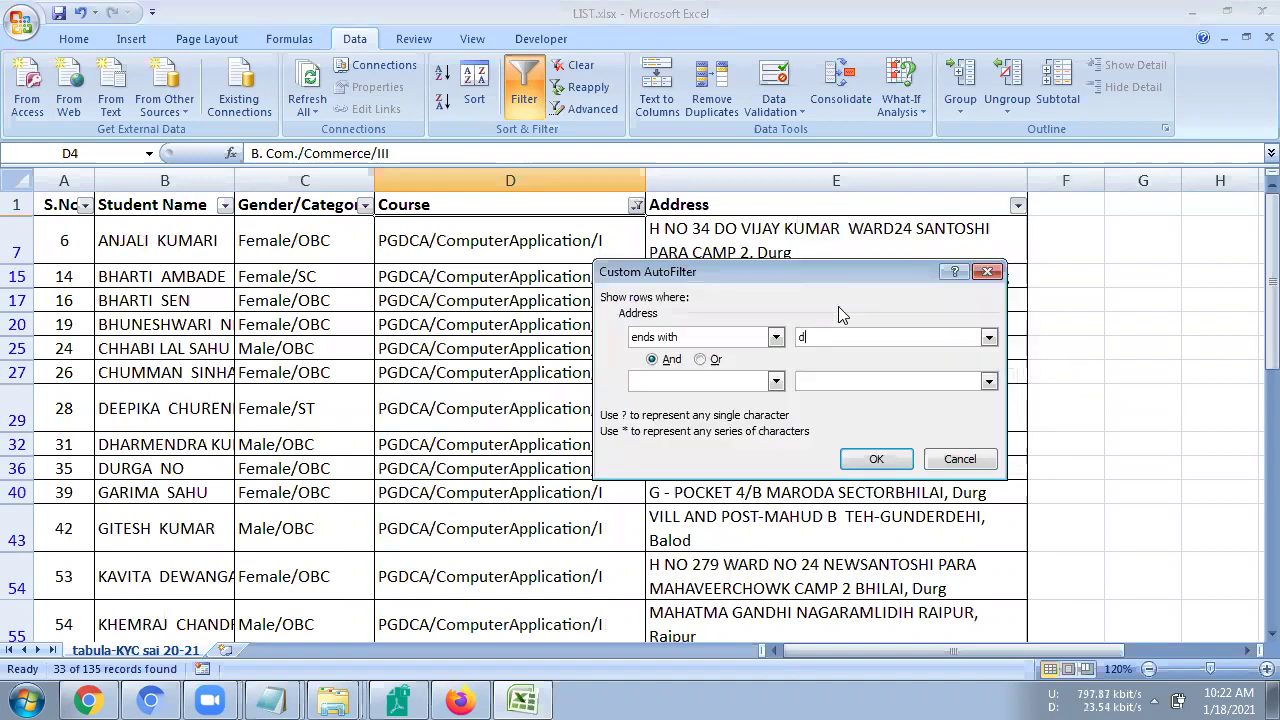
{"action": "left_click", "coordinate": [876, 458]}
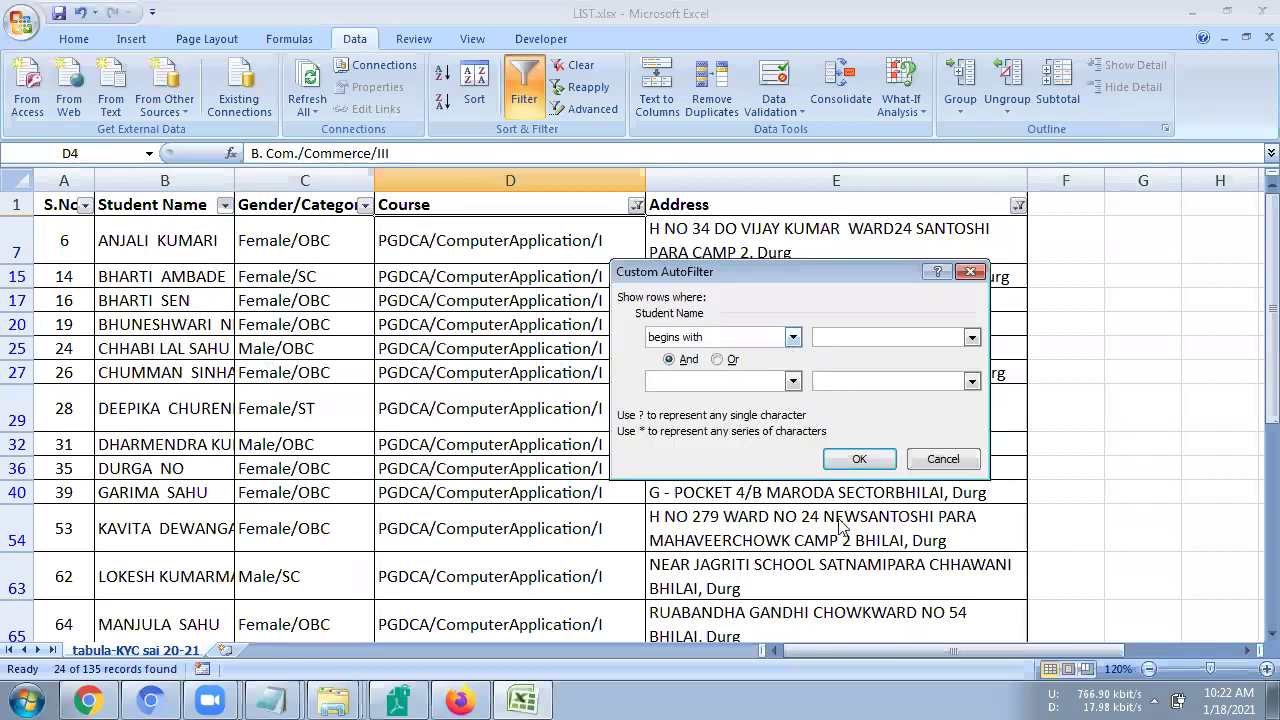
- Filter the Student Name column for names beginning with A and examine the filtered record's course, address and name
{"action": "left_click", "coordinate": [849, 454]}
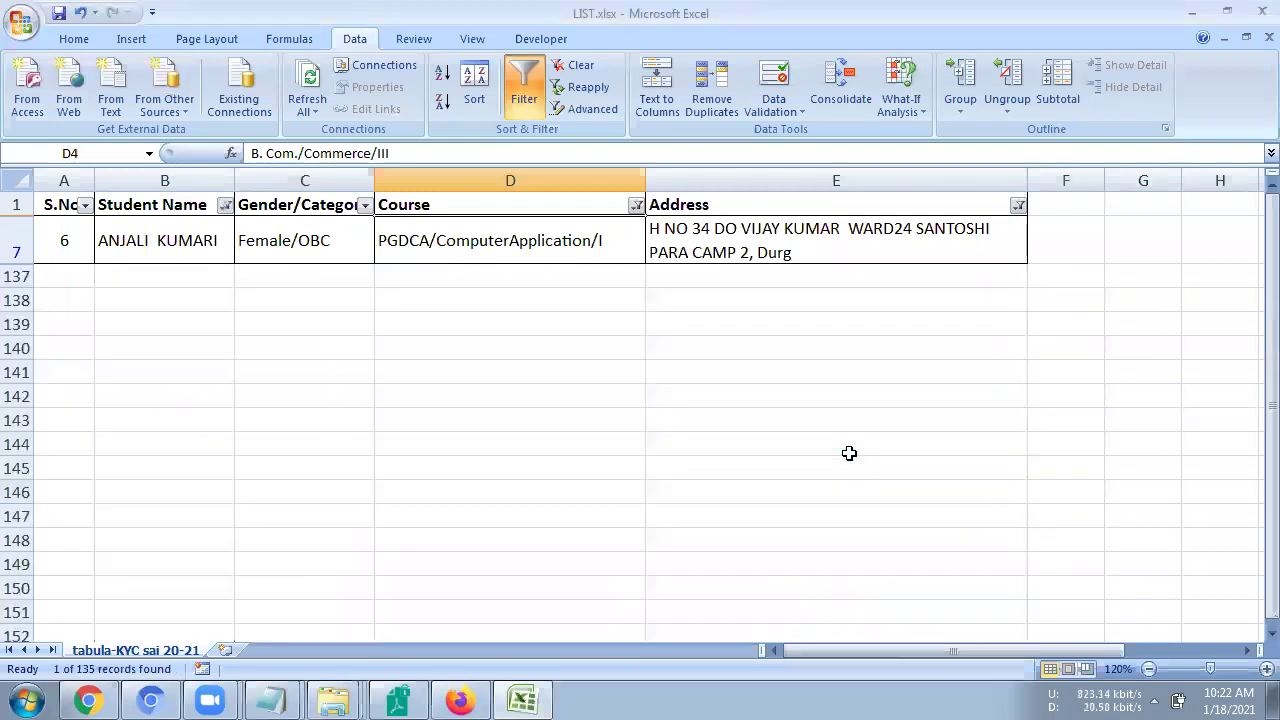
{"action": "left_click", "coordinate": [540, 246]}
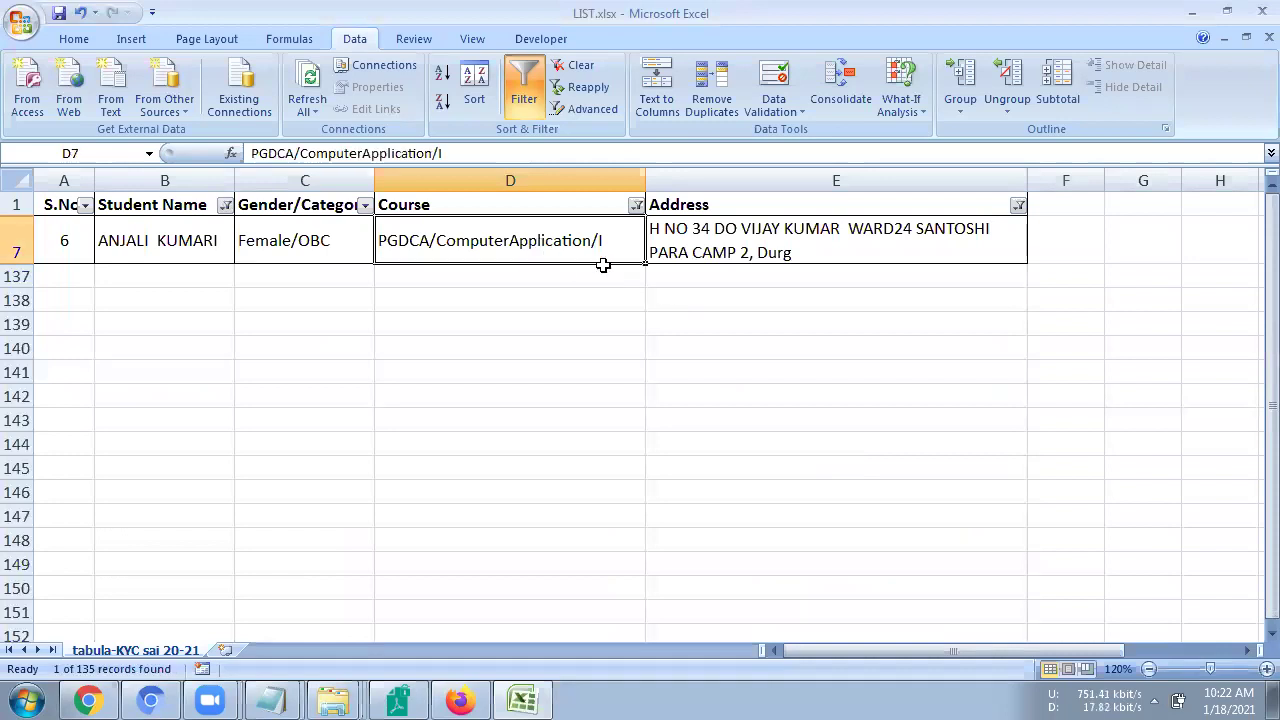
{"action": "left_click", "coordinate": [778, 244]}
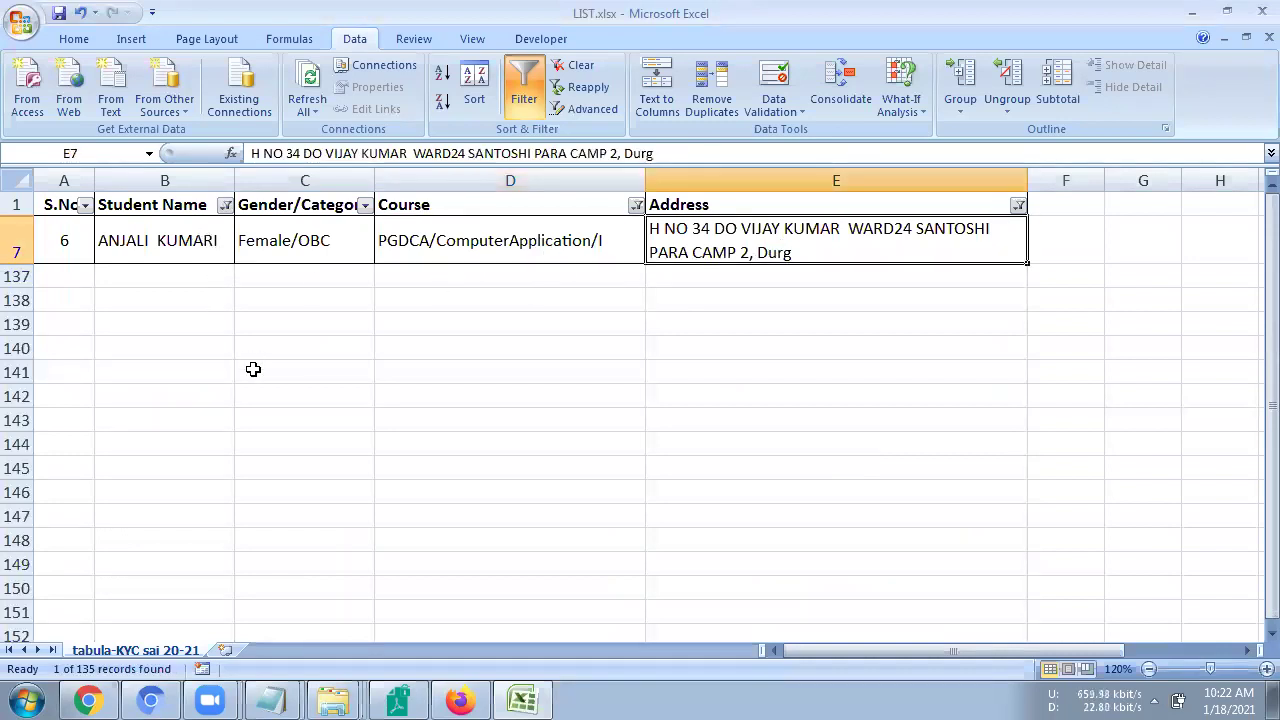
{"action": "key", "text": "Left"}
{"action": "key", "text": "Left"}
{"action": "key", "text": "Left"}
- Change the Student Name filter to names beginning with "b" and review the filtered students' addresses and names
{"action": "left_click", "coordinate": [226, 206]}
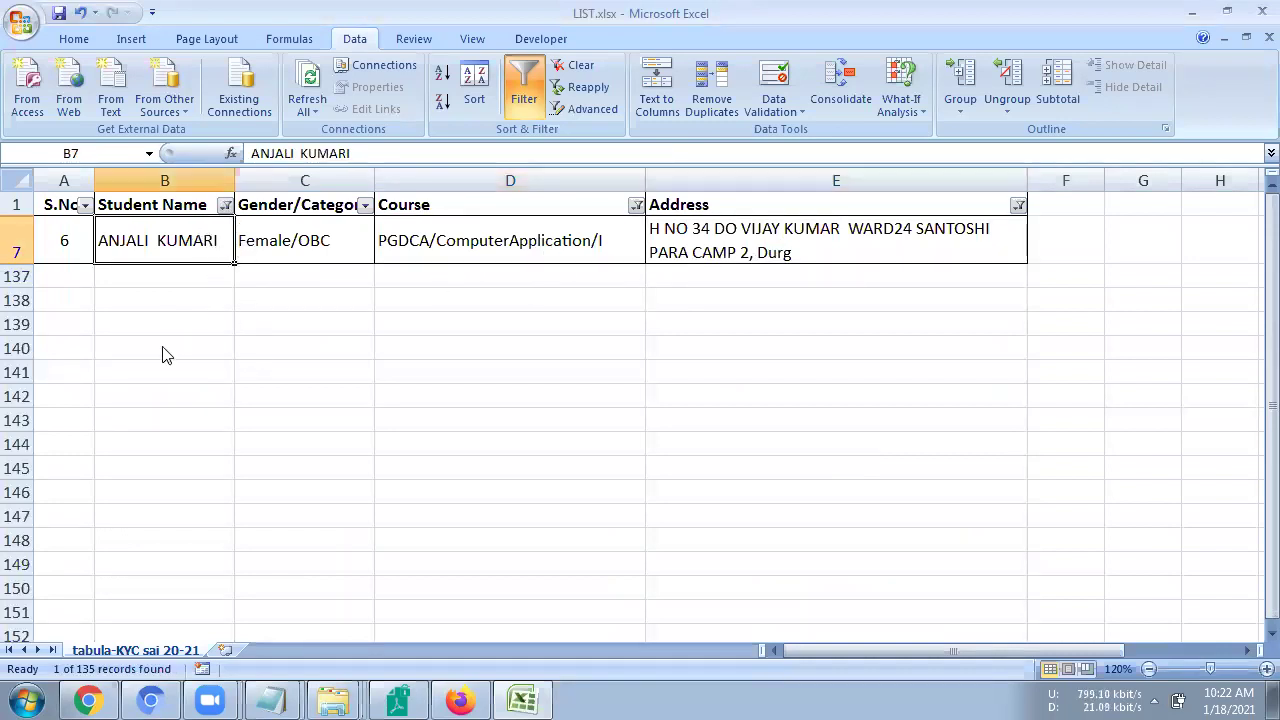
{"action": "mouse_move", "coordinate": [171, 345]}
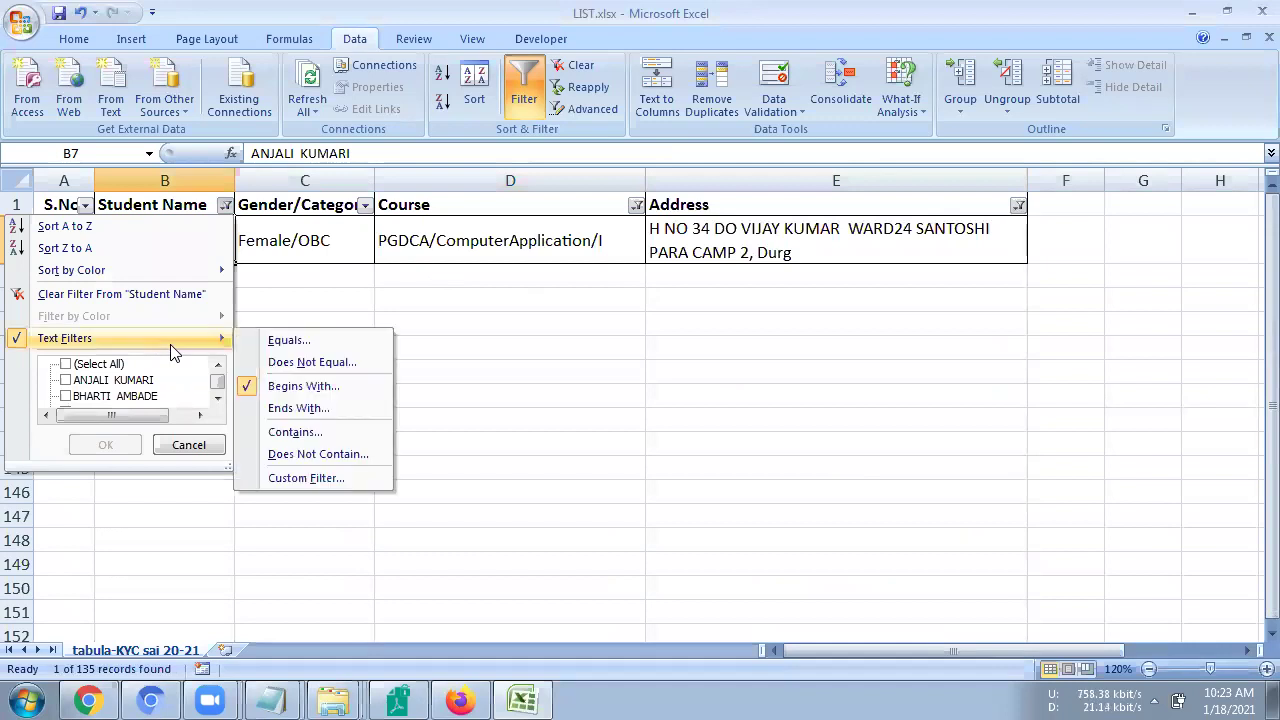
{"action": "left_click", "coordinate": [287, 387]}
{"action": "type", "text": "b"}
{"action": "left_click", "coordinate": [838, 458]}
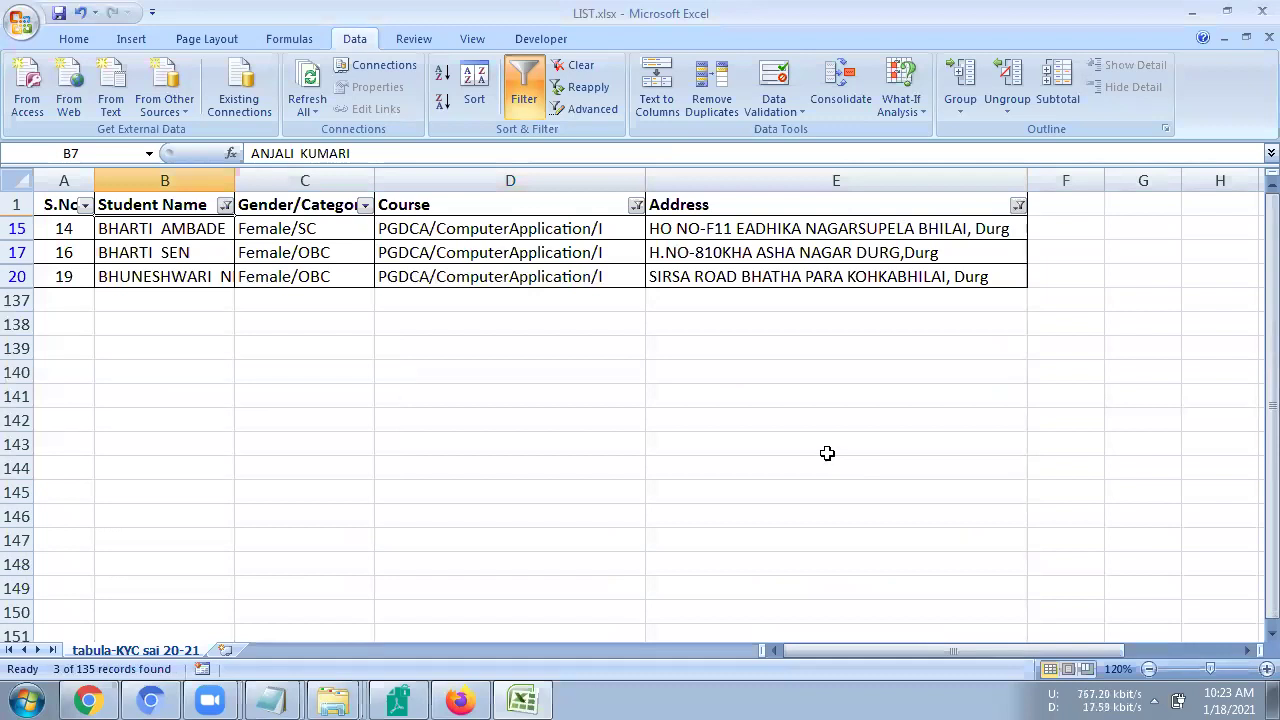
{"action": "left_click_drag", "start_coordinate": [200, 228], "coordinate": [185, 277]}
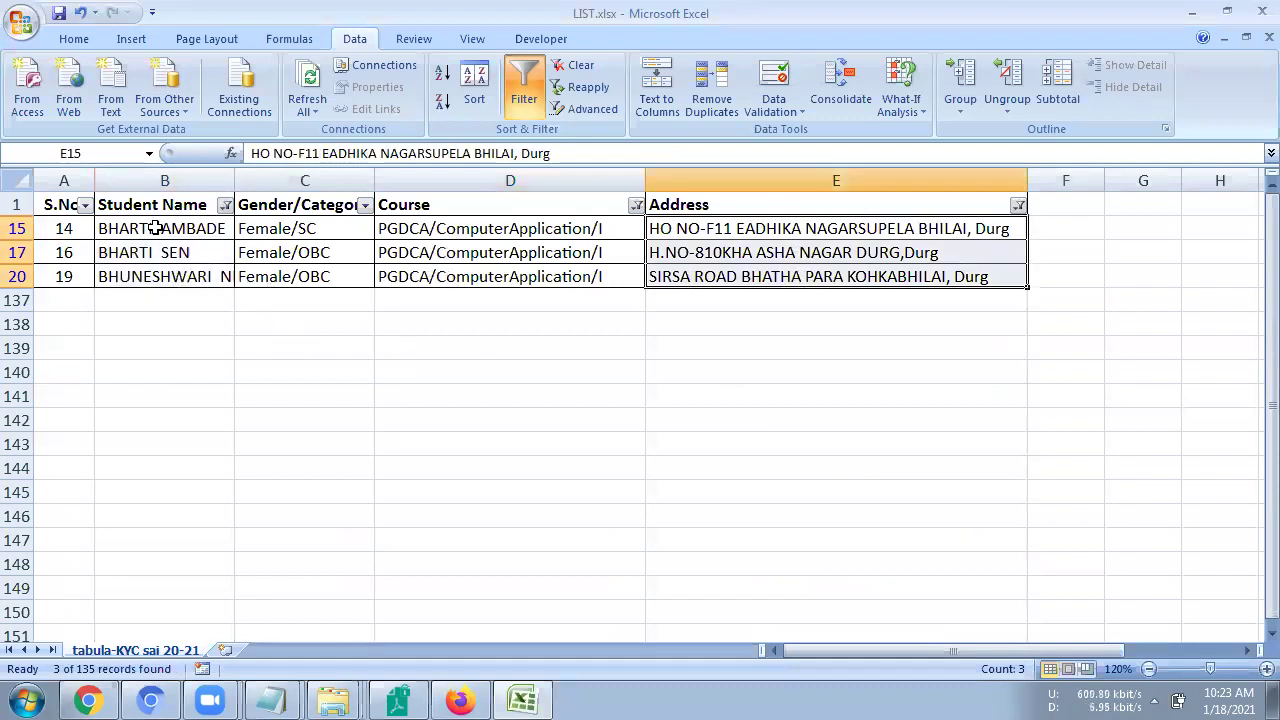
{"action": "left_click_drag", "start_coordinate": [150, 228], "coordinate": [148, 270]}
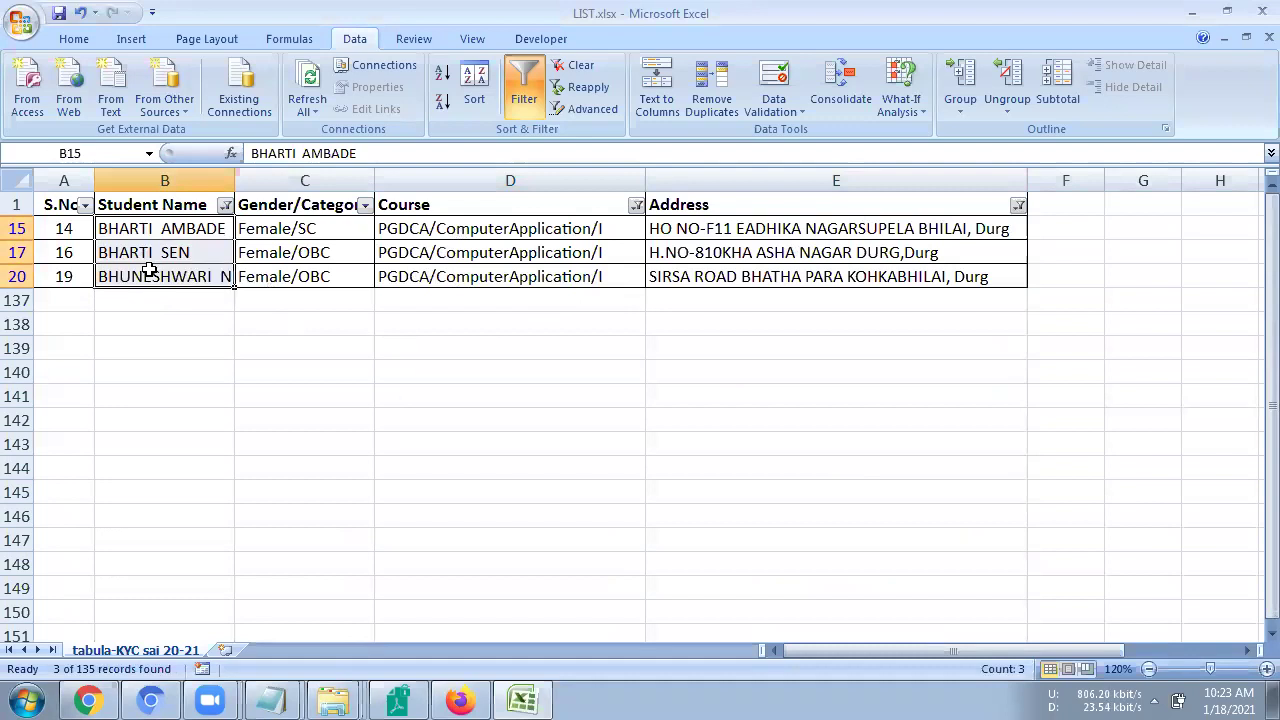